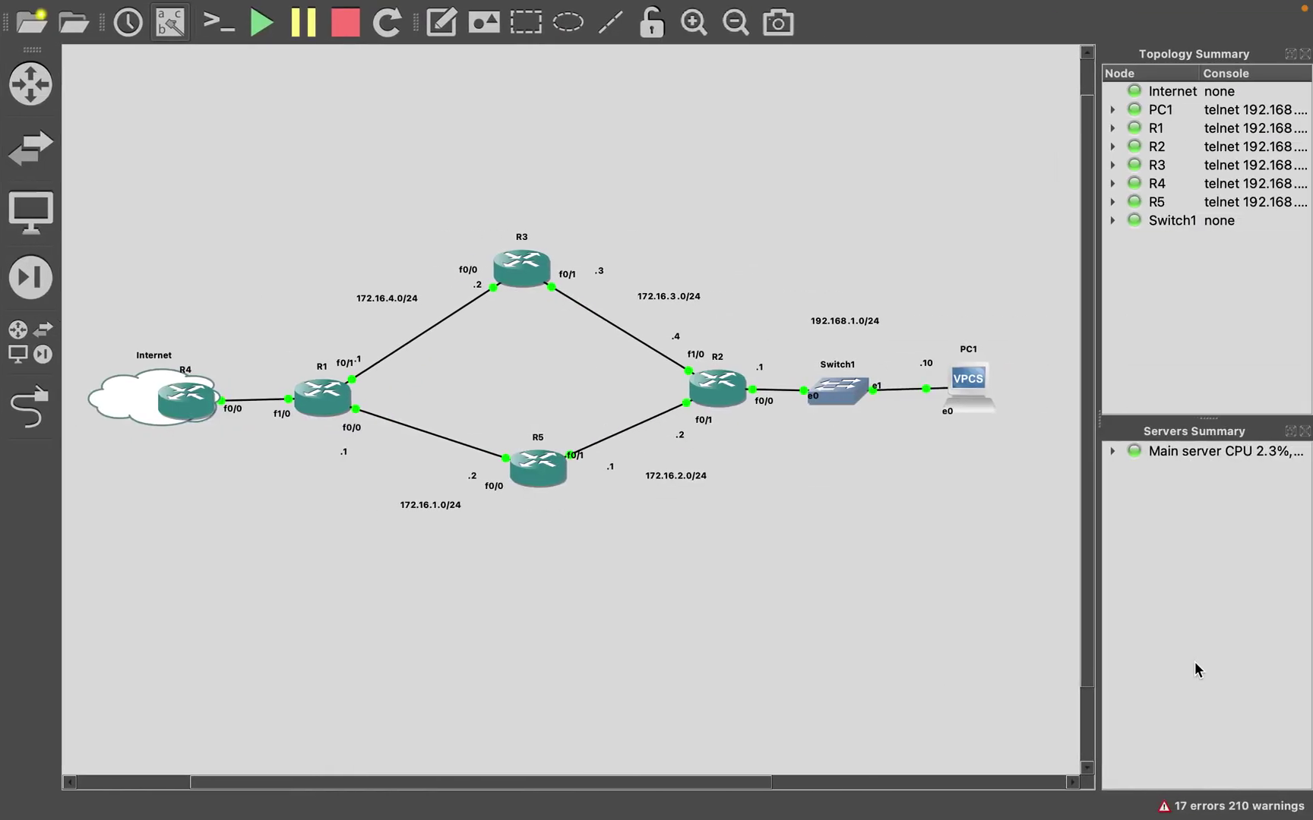
key("ctrl+Right")
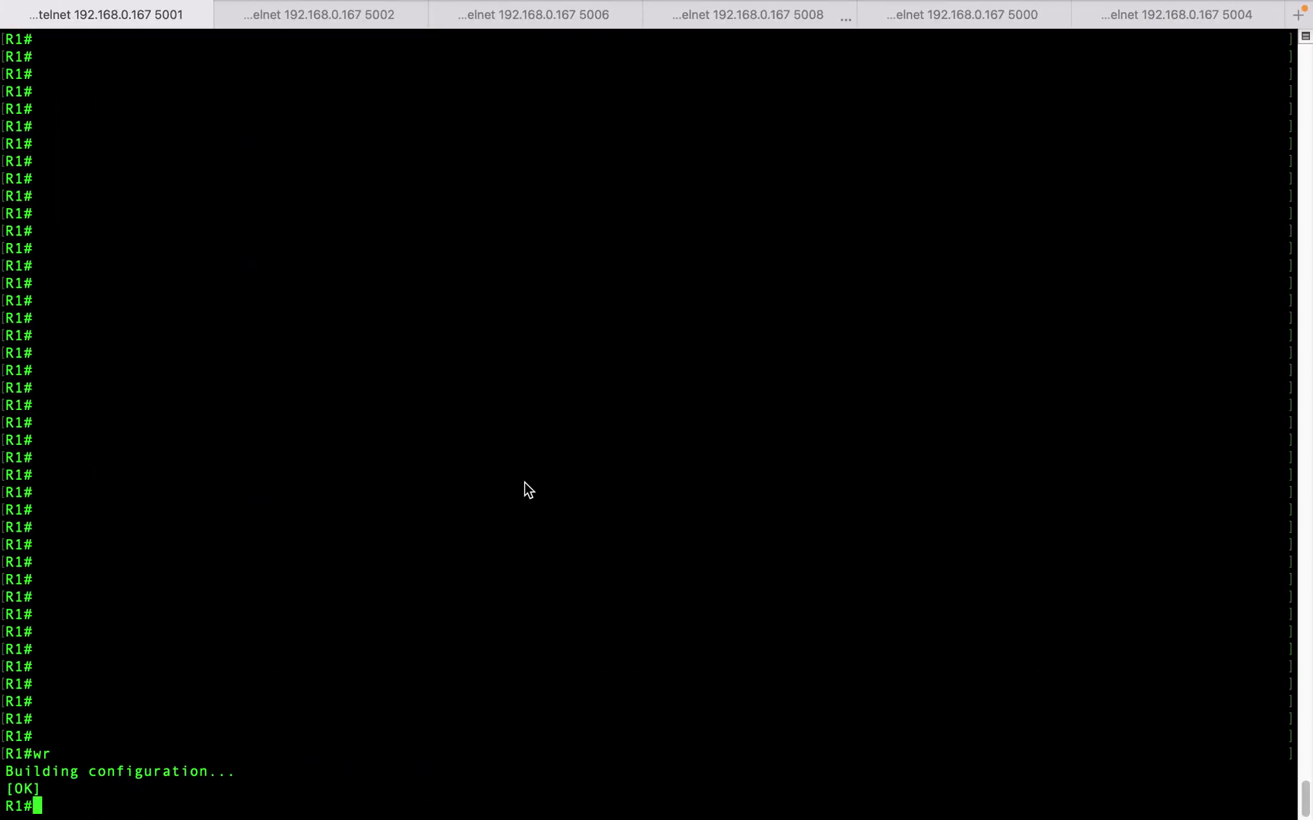
Display R1's routing table and highlight its static default route via 10.1.1.1
type("sho")
key("Tab")
type("ip rou")
key("Tab")
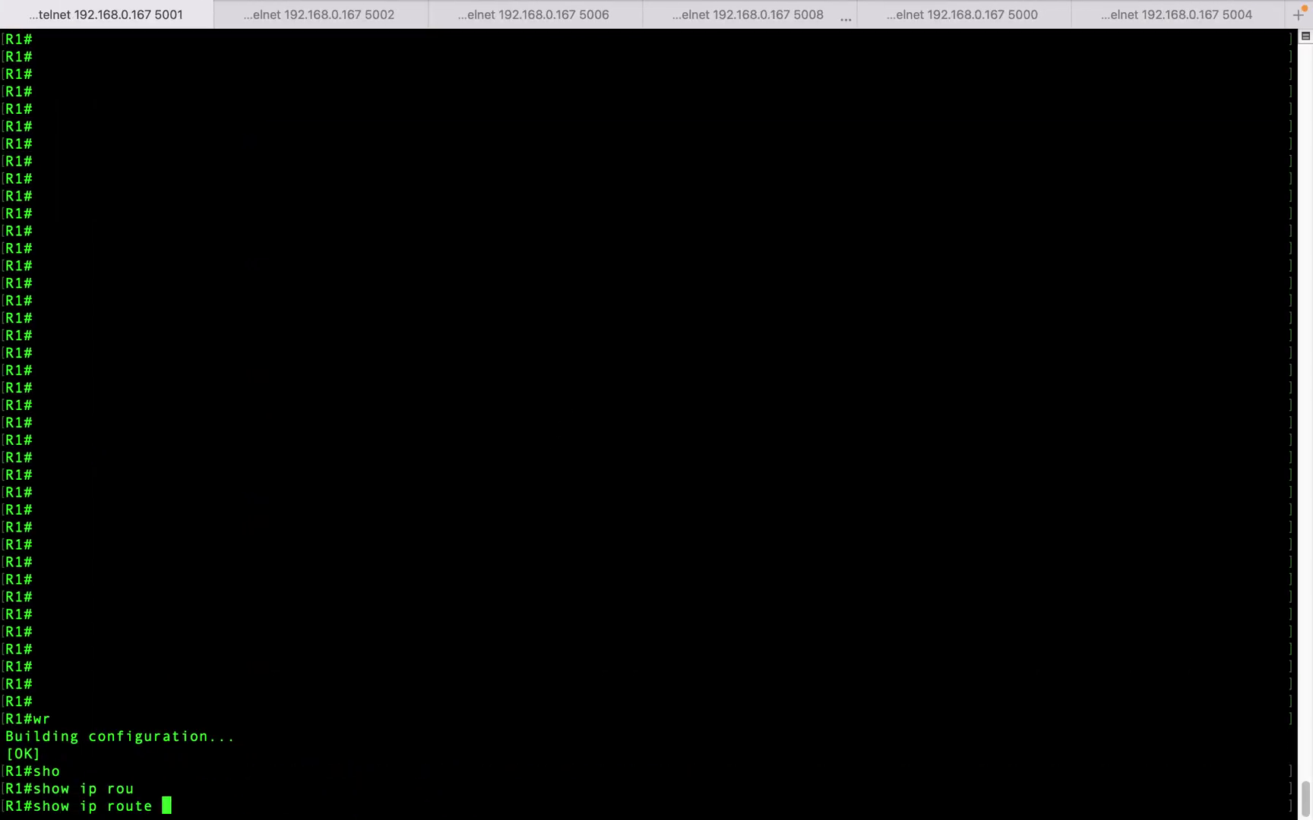
key("Return")
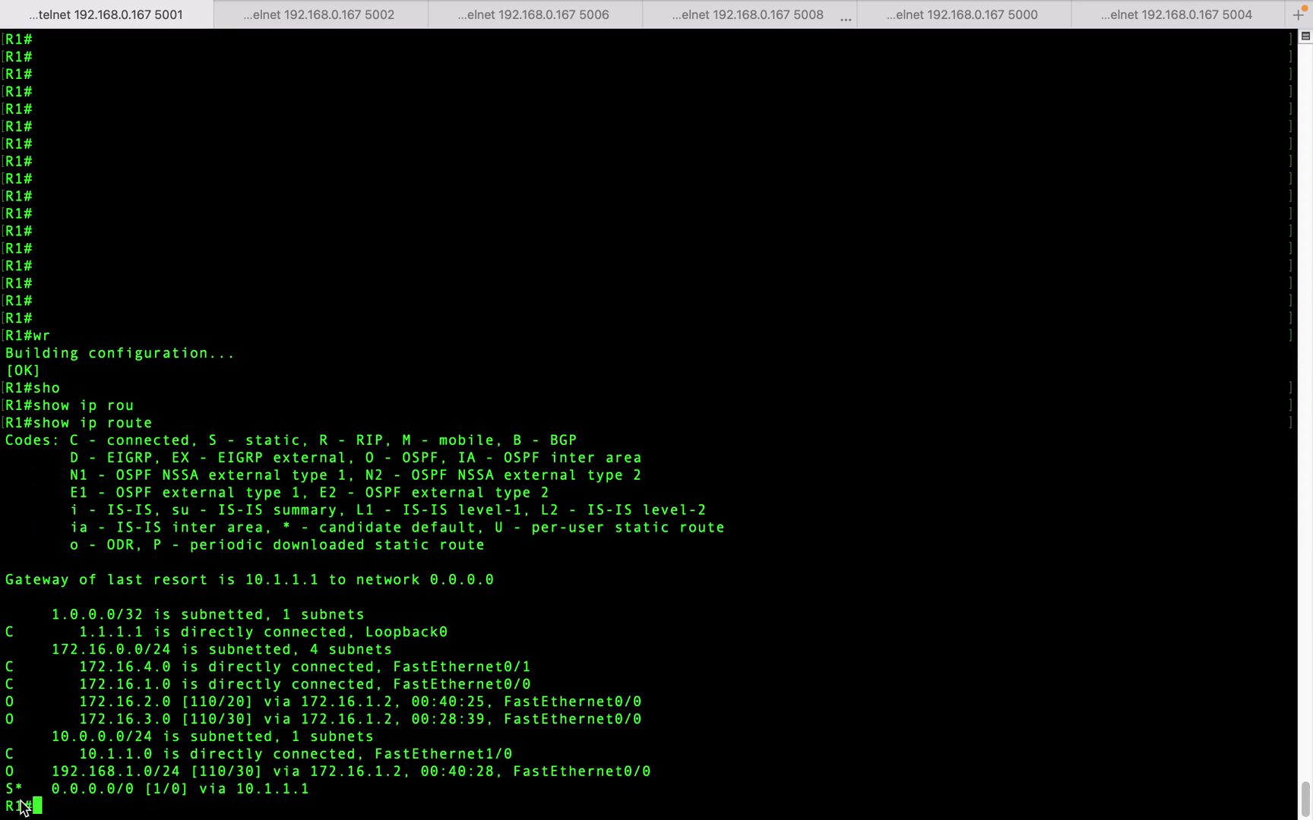
left_click_drag(6, 790, 311, 790)
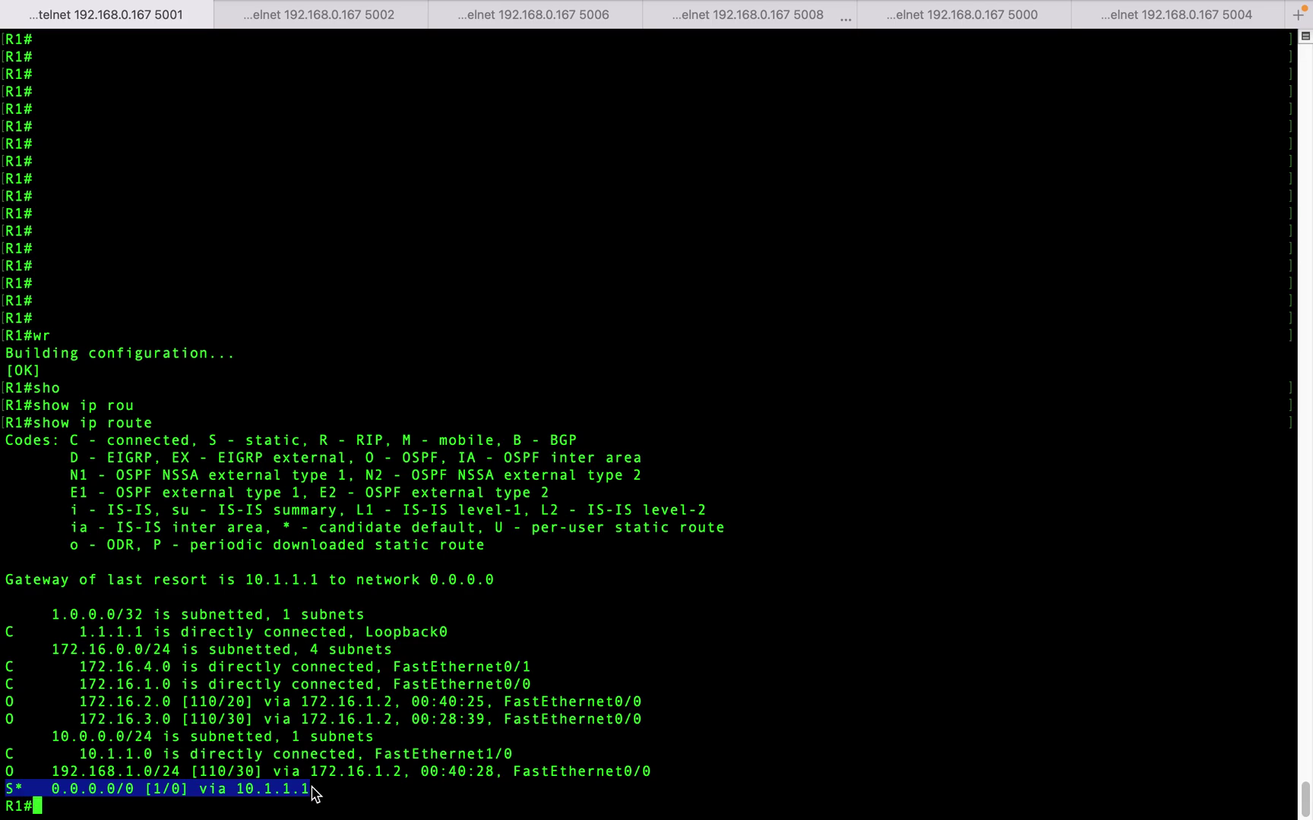
left_click(423, 281)
Ping 8.8.8.8 from R1, getting 100 percent success
type("ping")
key("Tab")
type("8")
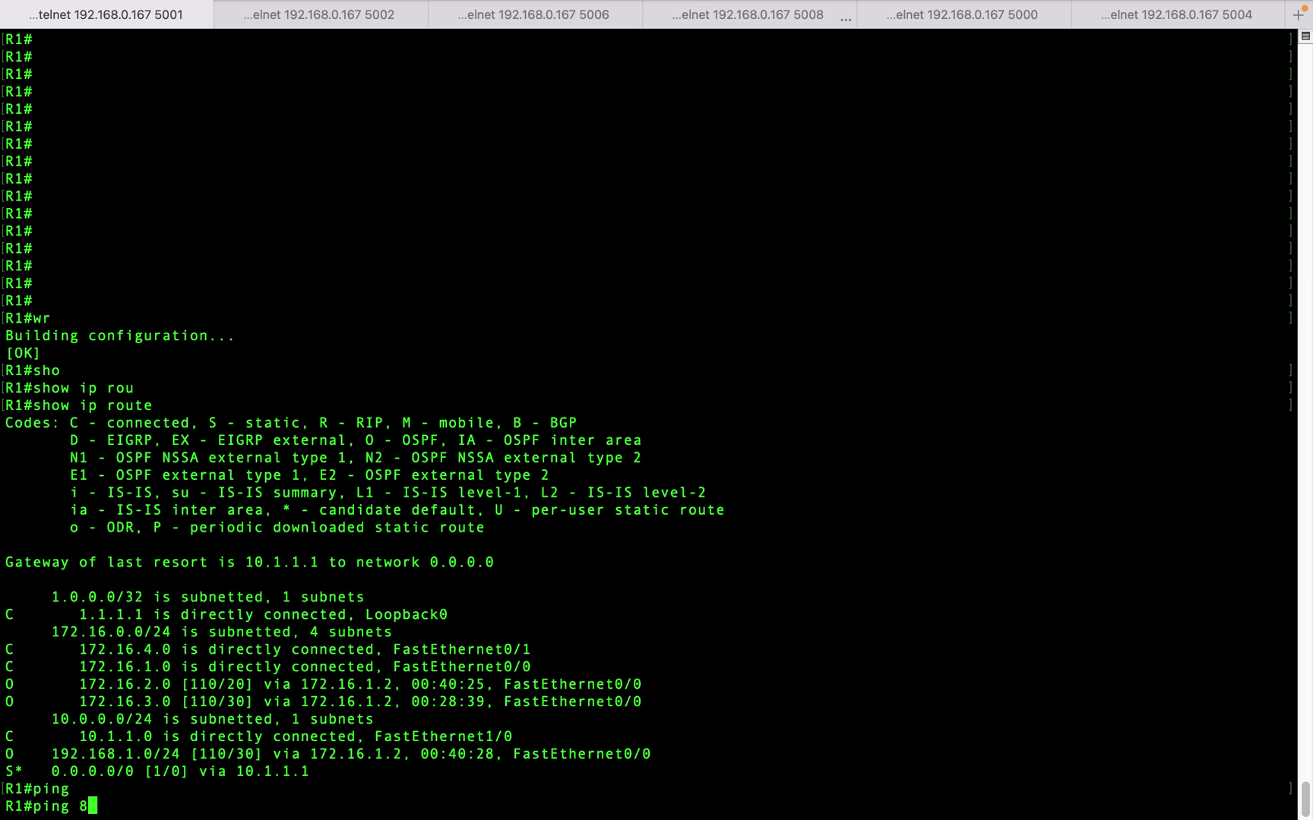
type(".8.8.8")
key("Return")
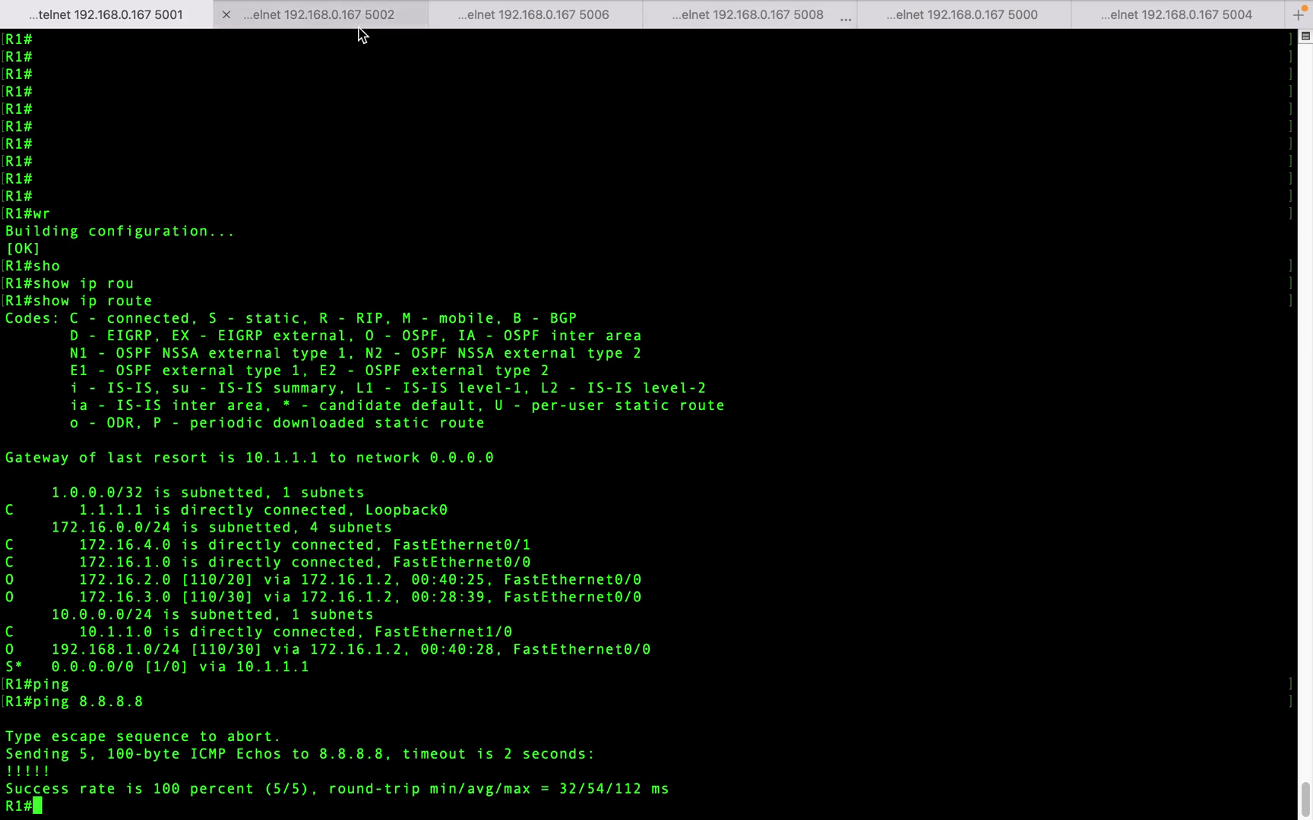
left_click(1167, 22)
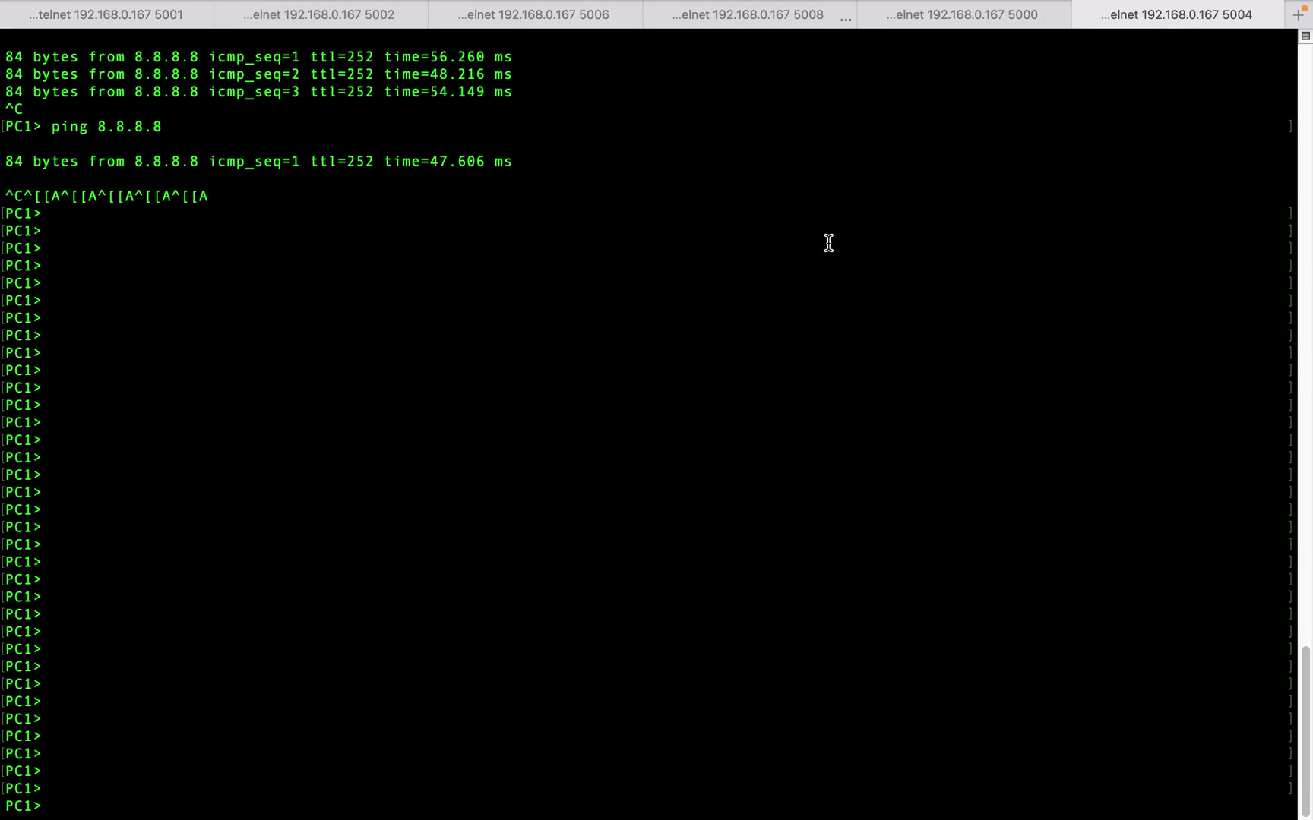
Rerun the ping to 8.8.8.8 from PC1, which fails to reach it
key("Up")
key("Return")
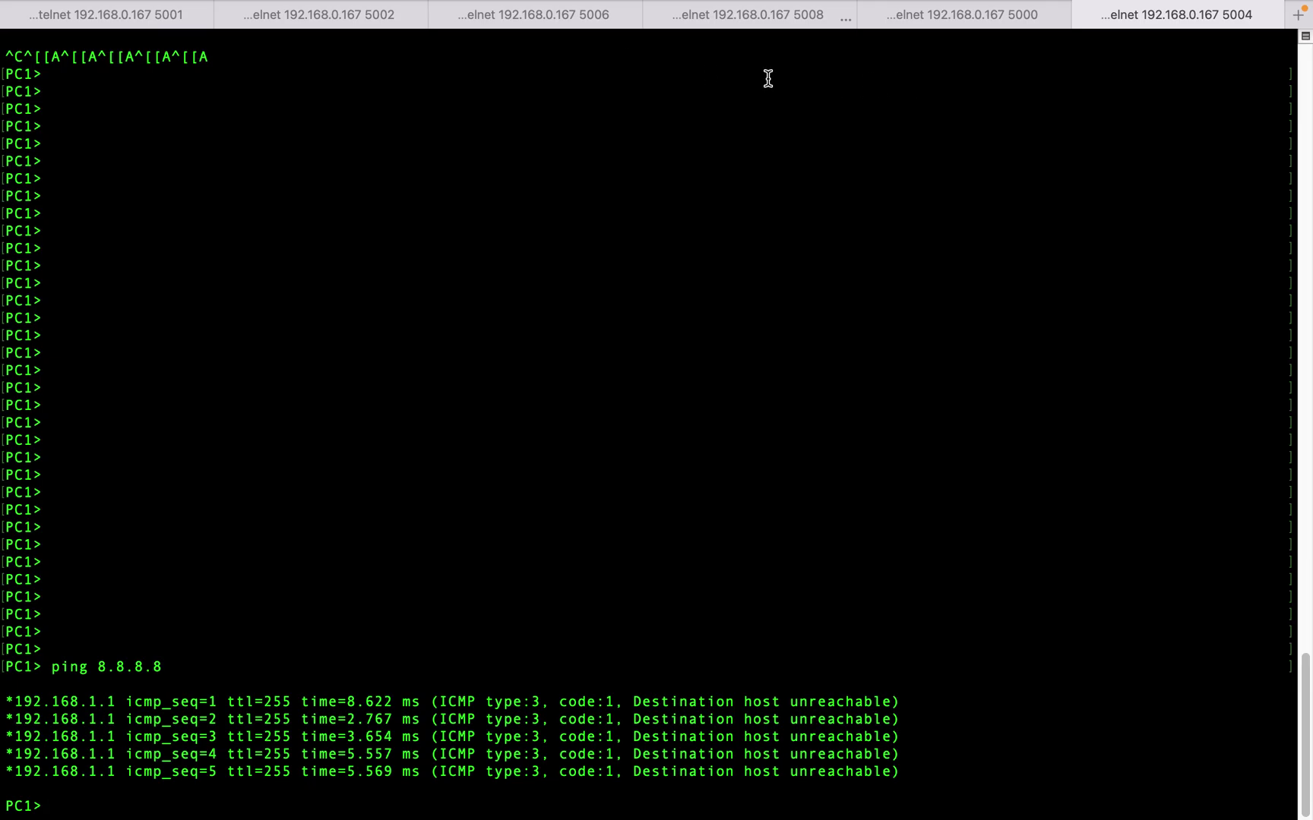
left_click(344, 23)
Show R2's routing table, which has no default route, then return to R1
key("ctrl+Left")
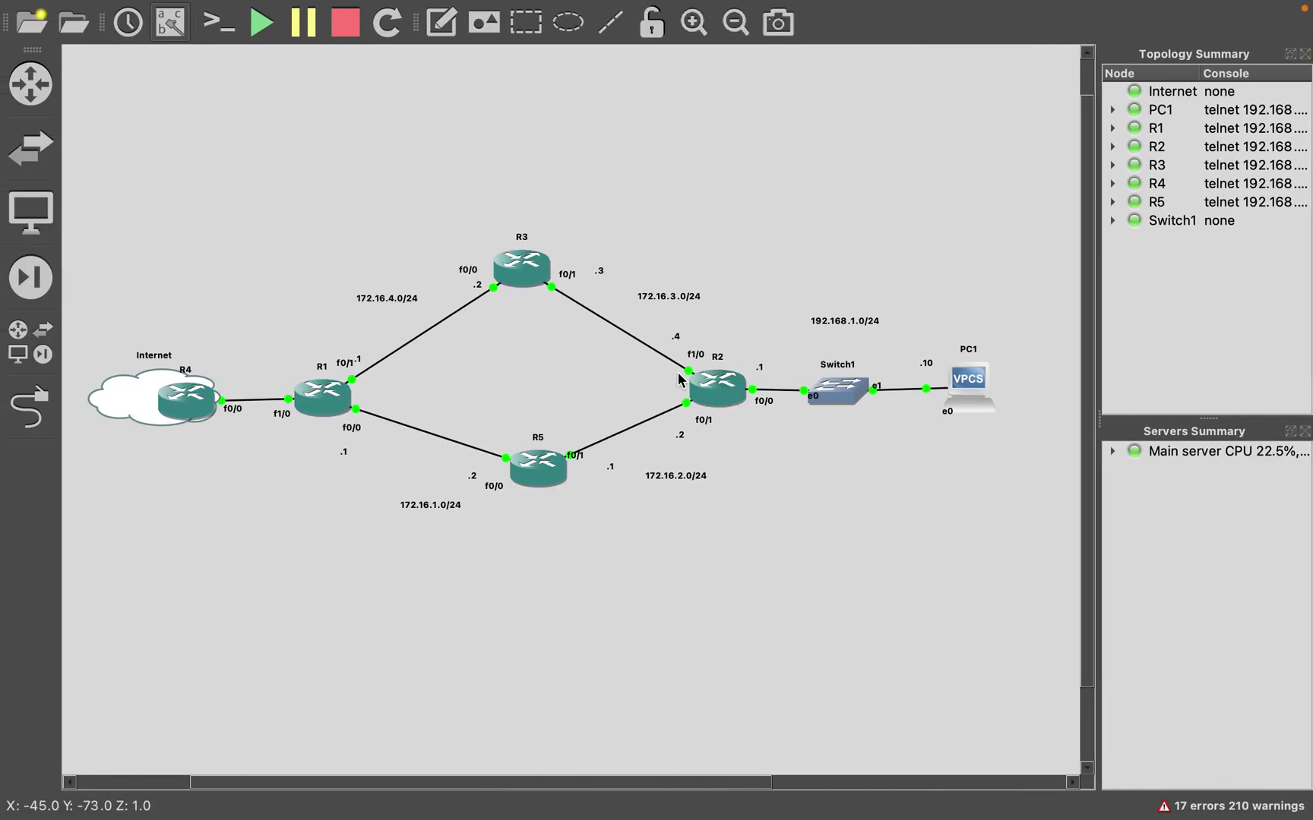
key("ctrl+Right")
key("Return")
key("Return")
key("Return")
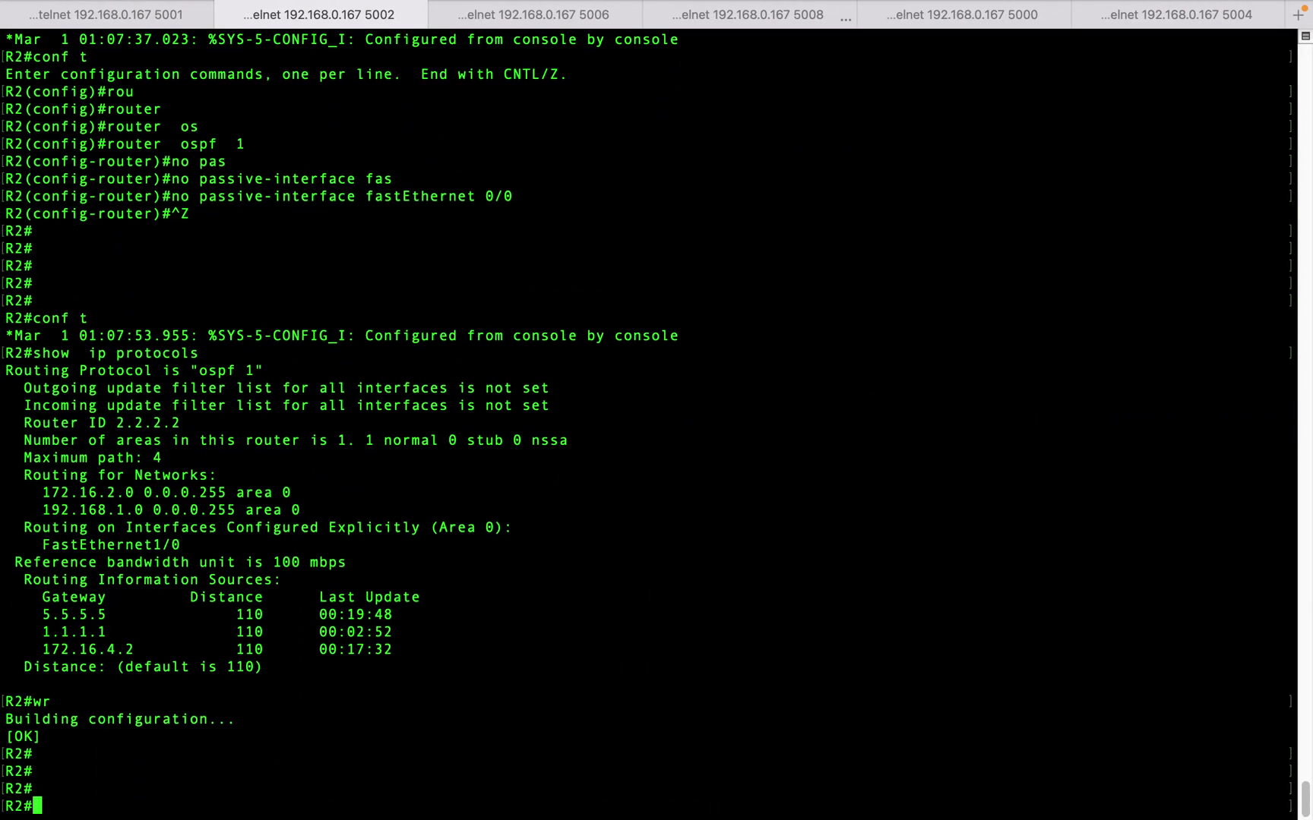
type("sho")
key("Tab")
type("ipr ou")
key("Tab")
key("BackSpace")
key("BackSpace")
key("BackSpace")
key("BackSpace")
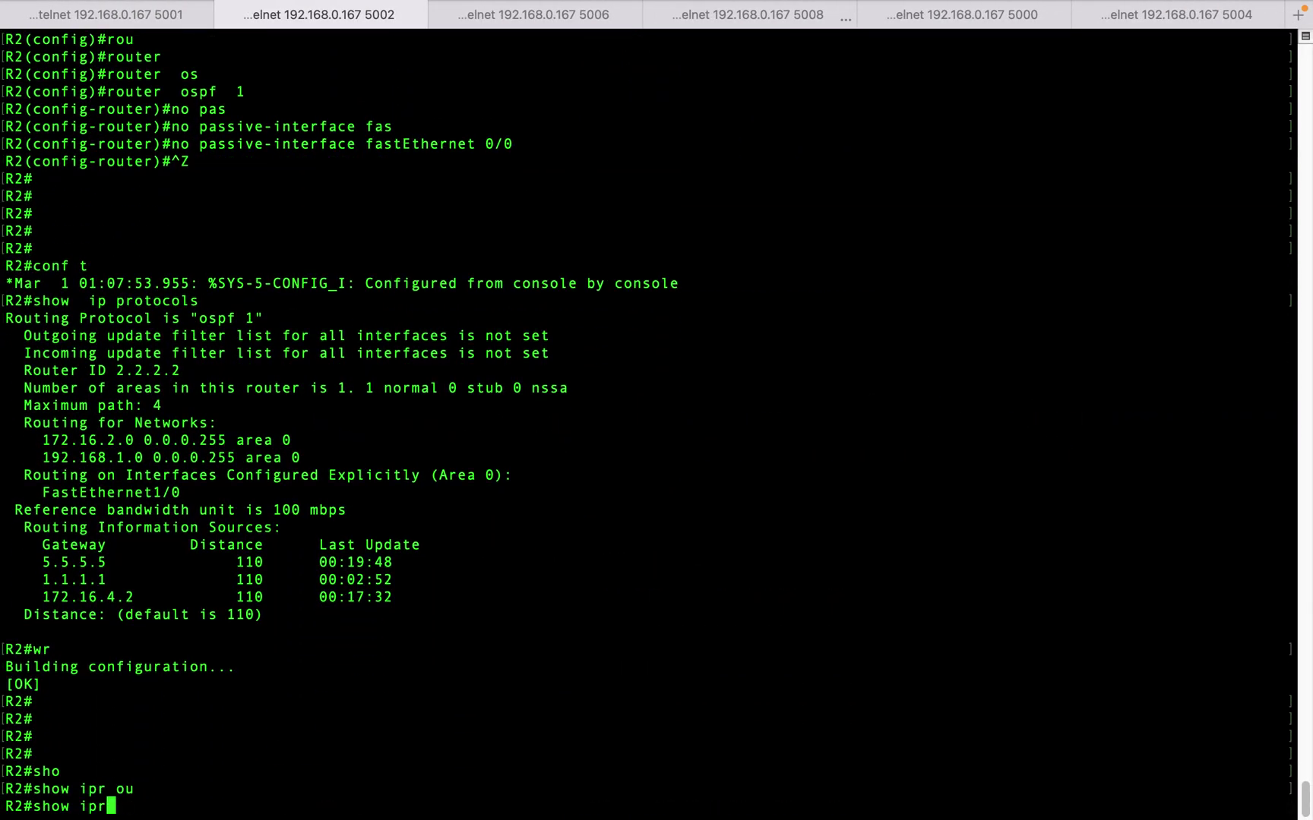
type("rou")
key("Tab")
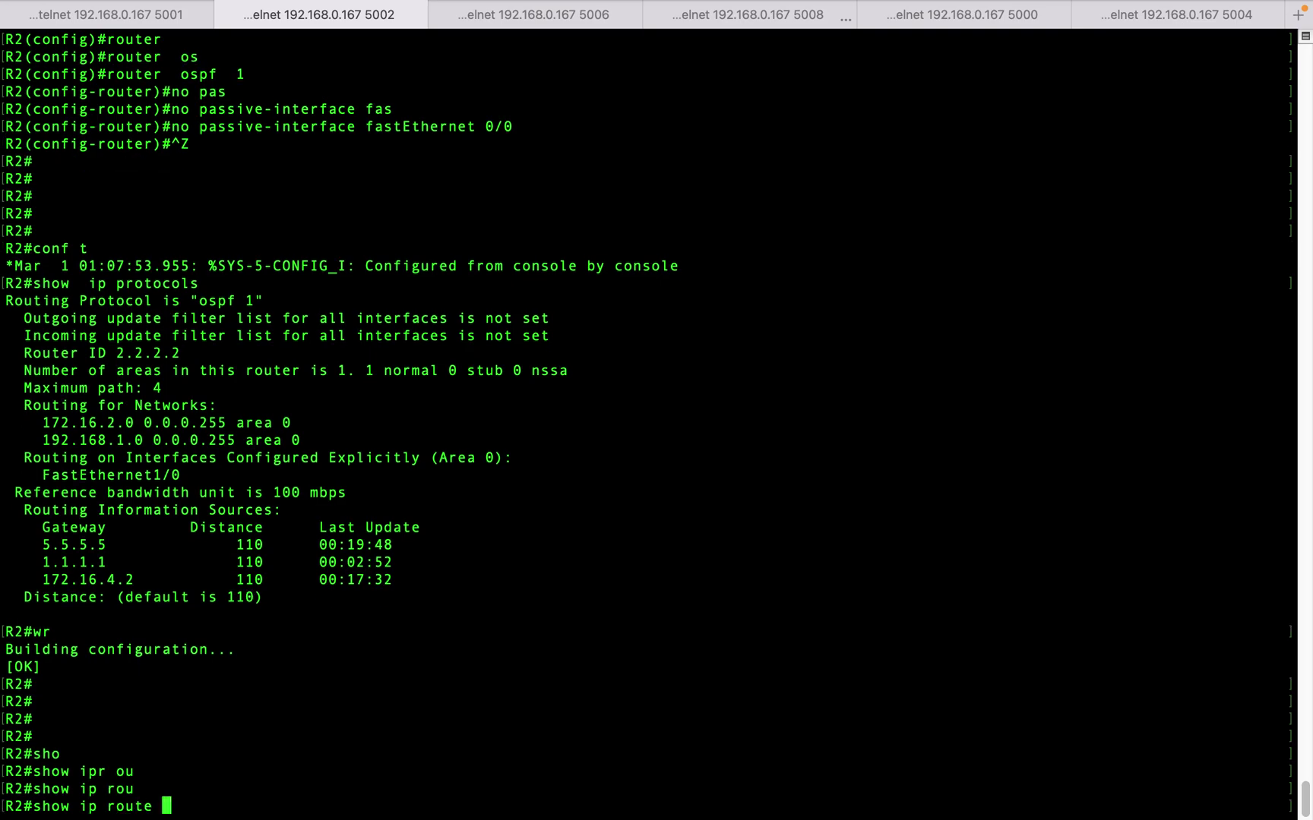
key("Return")
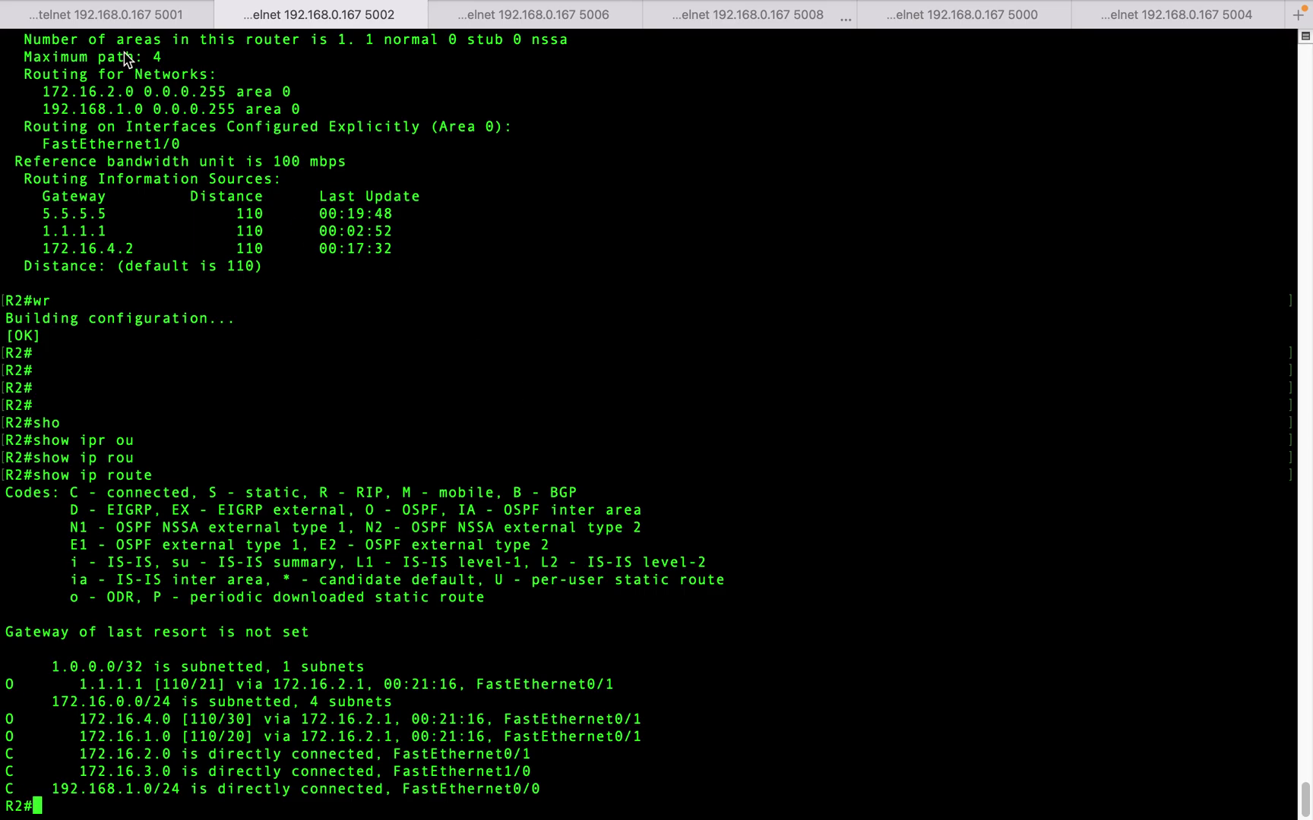
left_click(120, 18)
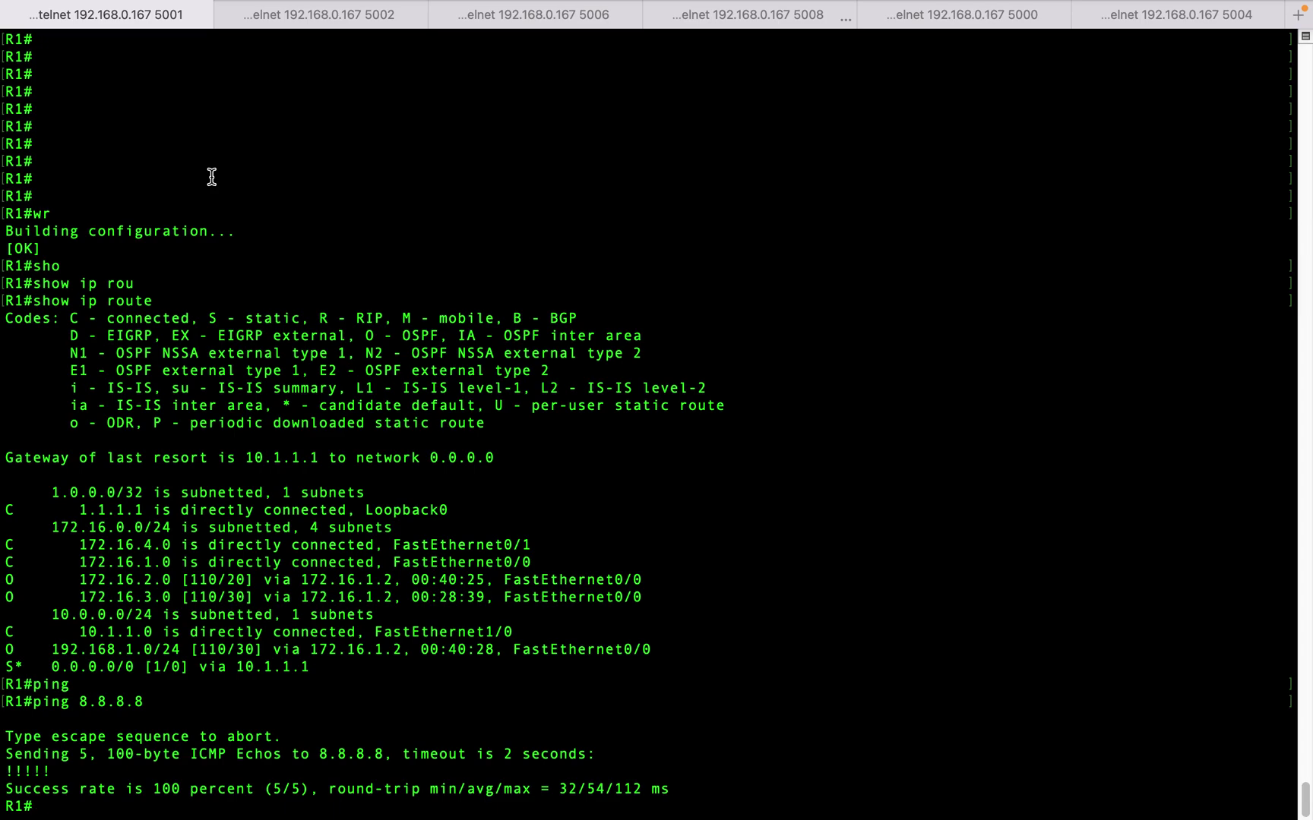
On R1, enter global configuration with conf t and then router ospf 1
type("rou")
key("Return")
type("conf t")
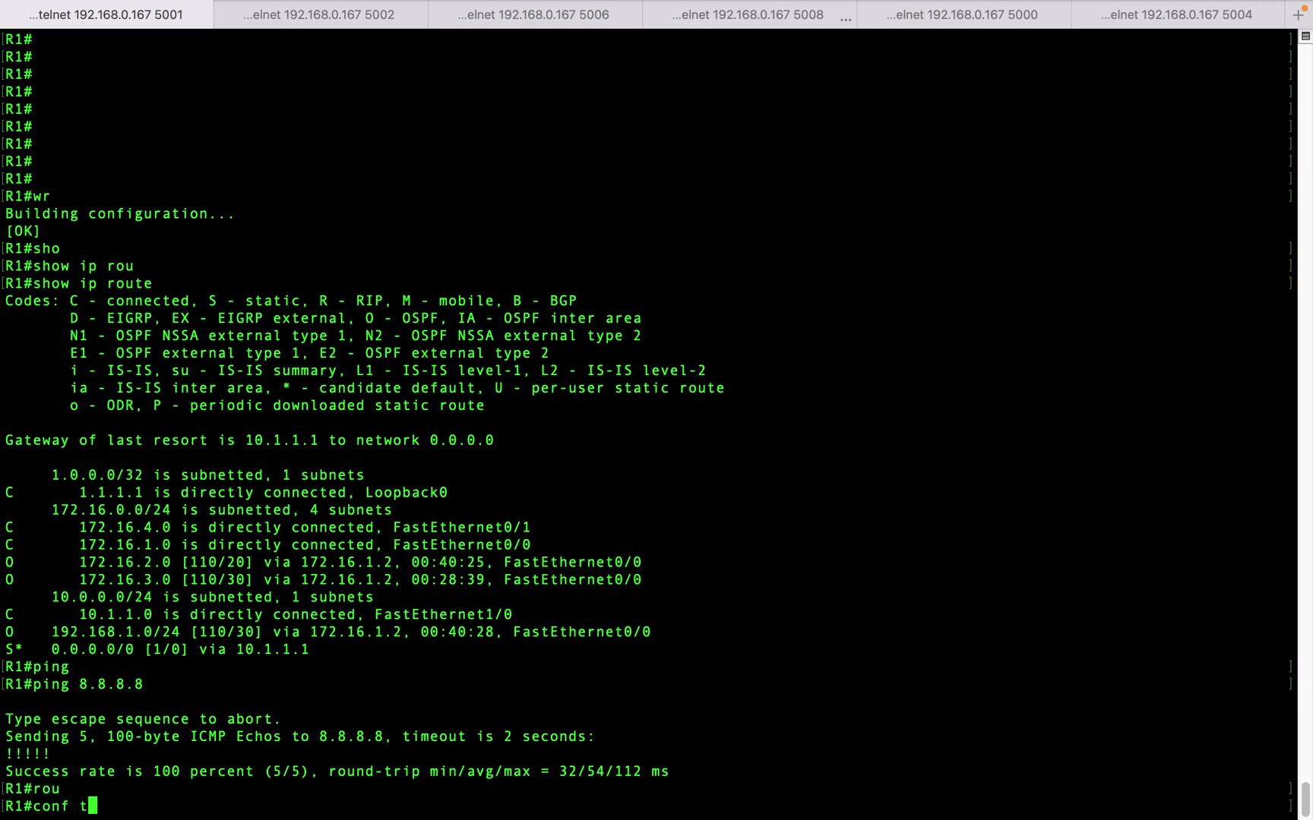
key("Return")
type("rou")
key("Tab")
type("os")
key("Tab")
type("1")
key("Return")
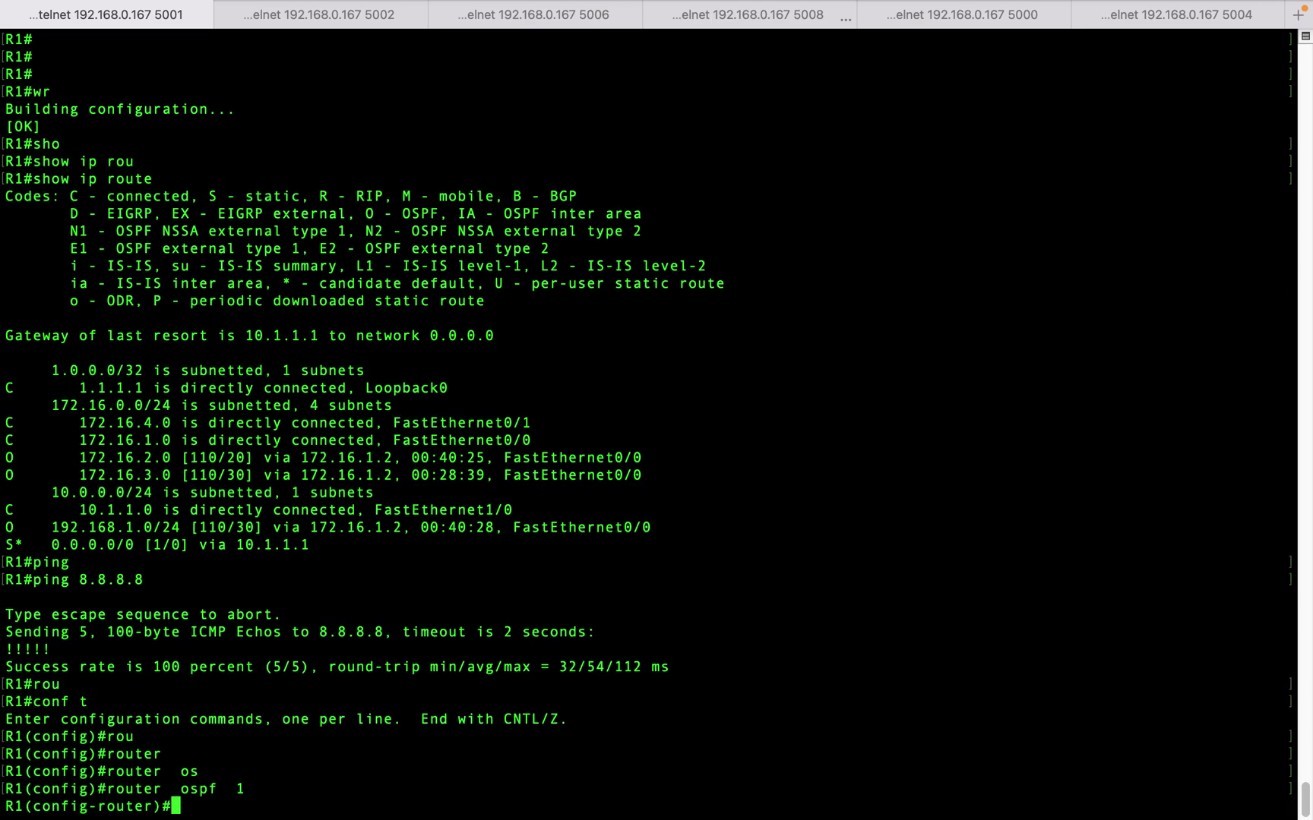
Add default-information originate under R1's OSPF process 1
type("def")
key("Tab")
type("=")
key("Tab")
key("BackSpace")
type("-")
key("Tab")
type("in")
key("Tab")
type("fo")
key("Tab")
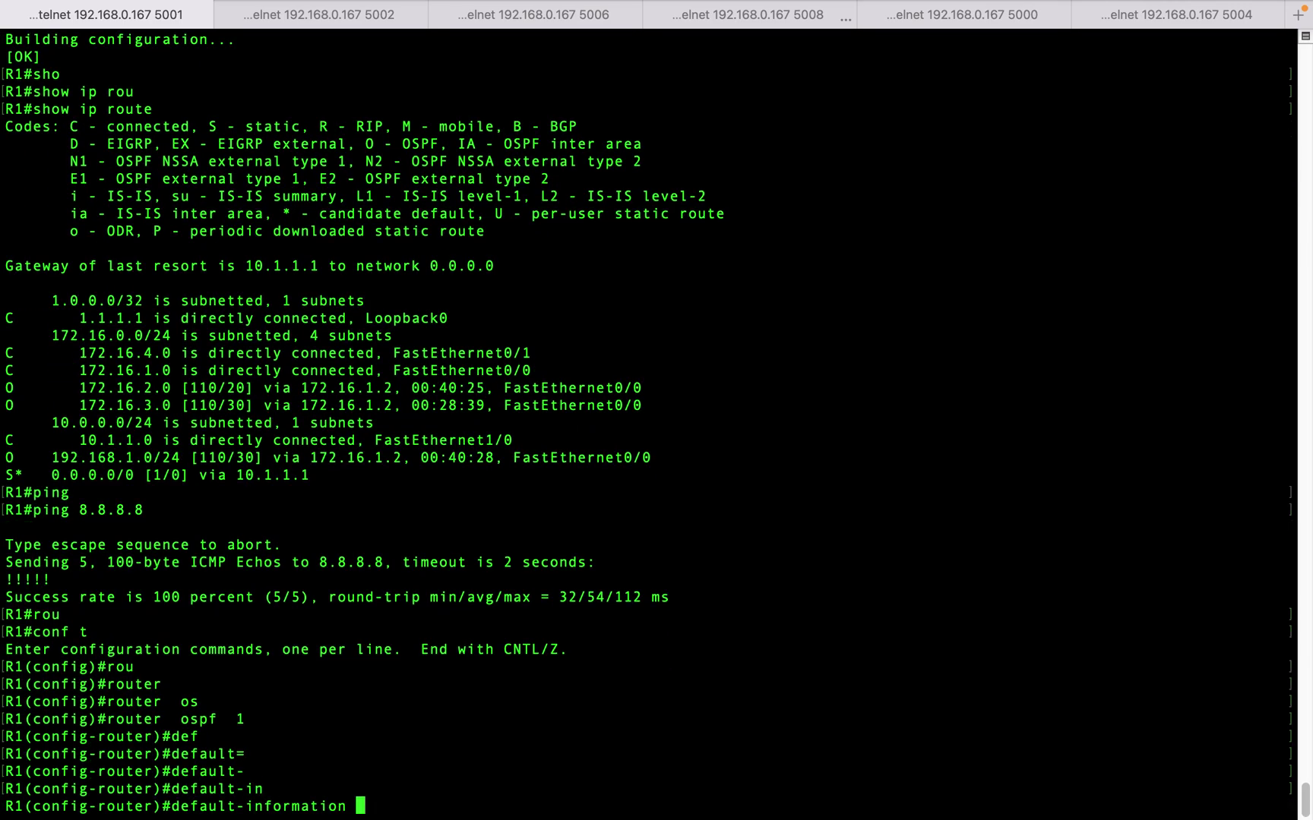
type("or")
key("Tab")
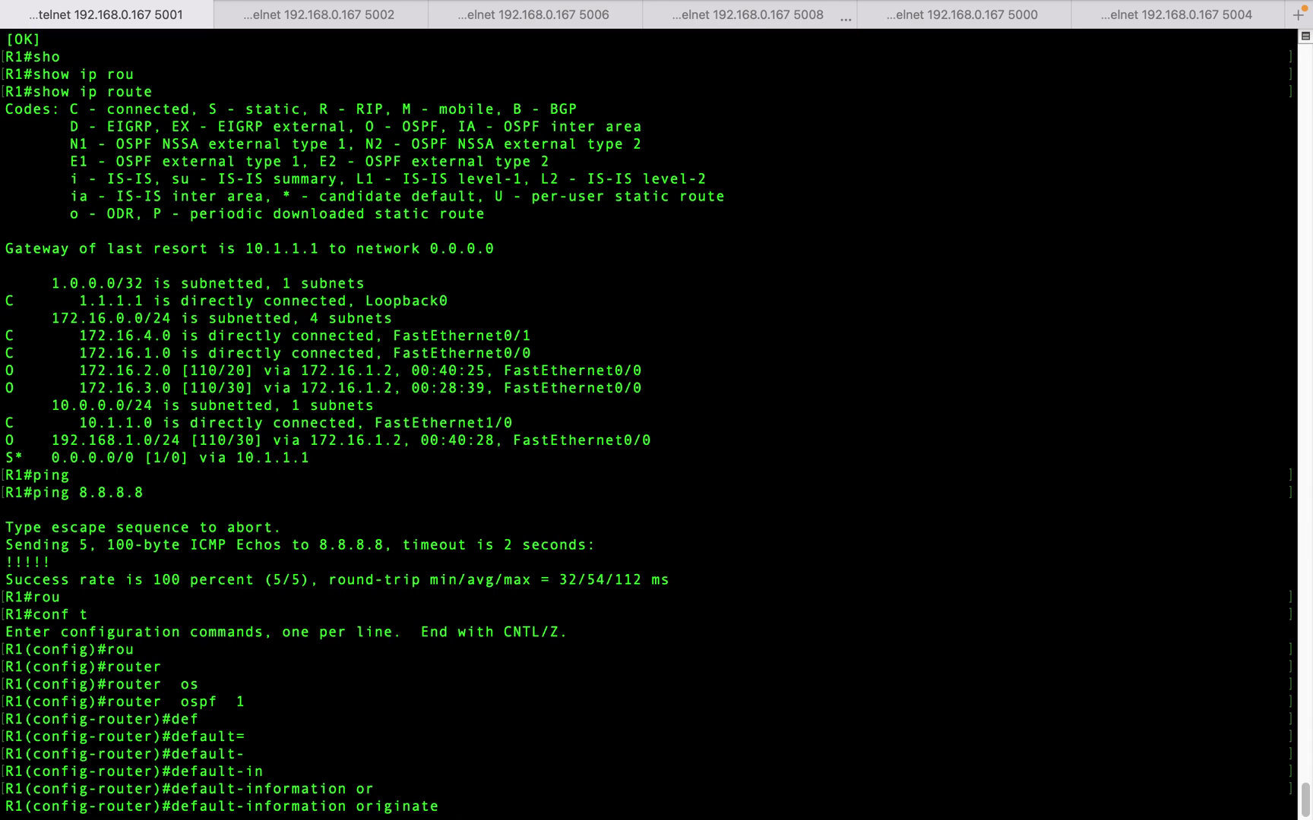
key("Return")
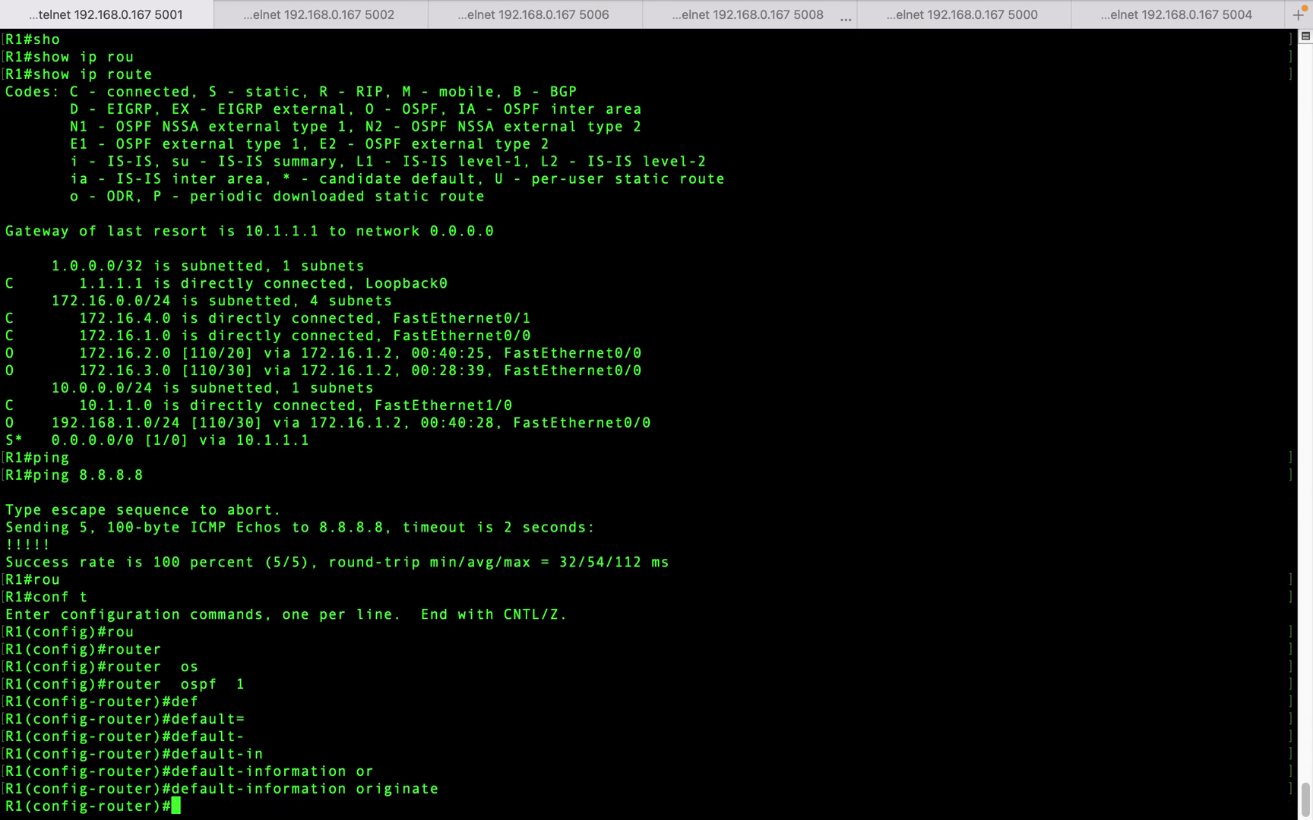
left_click(292, 15)
Rerun show ip route on R2, which now lists an O*E2 default route
key("Up")
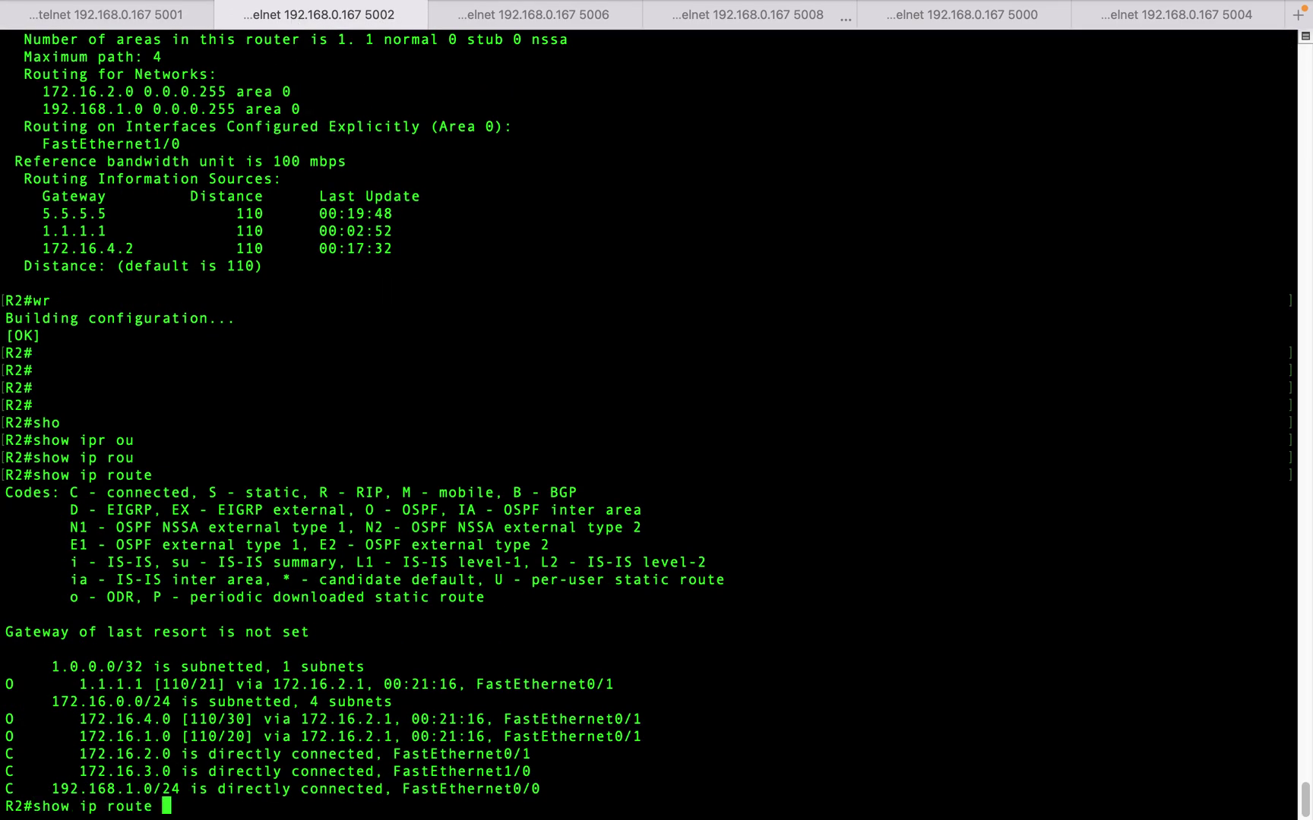
key("Return")
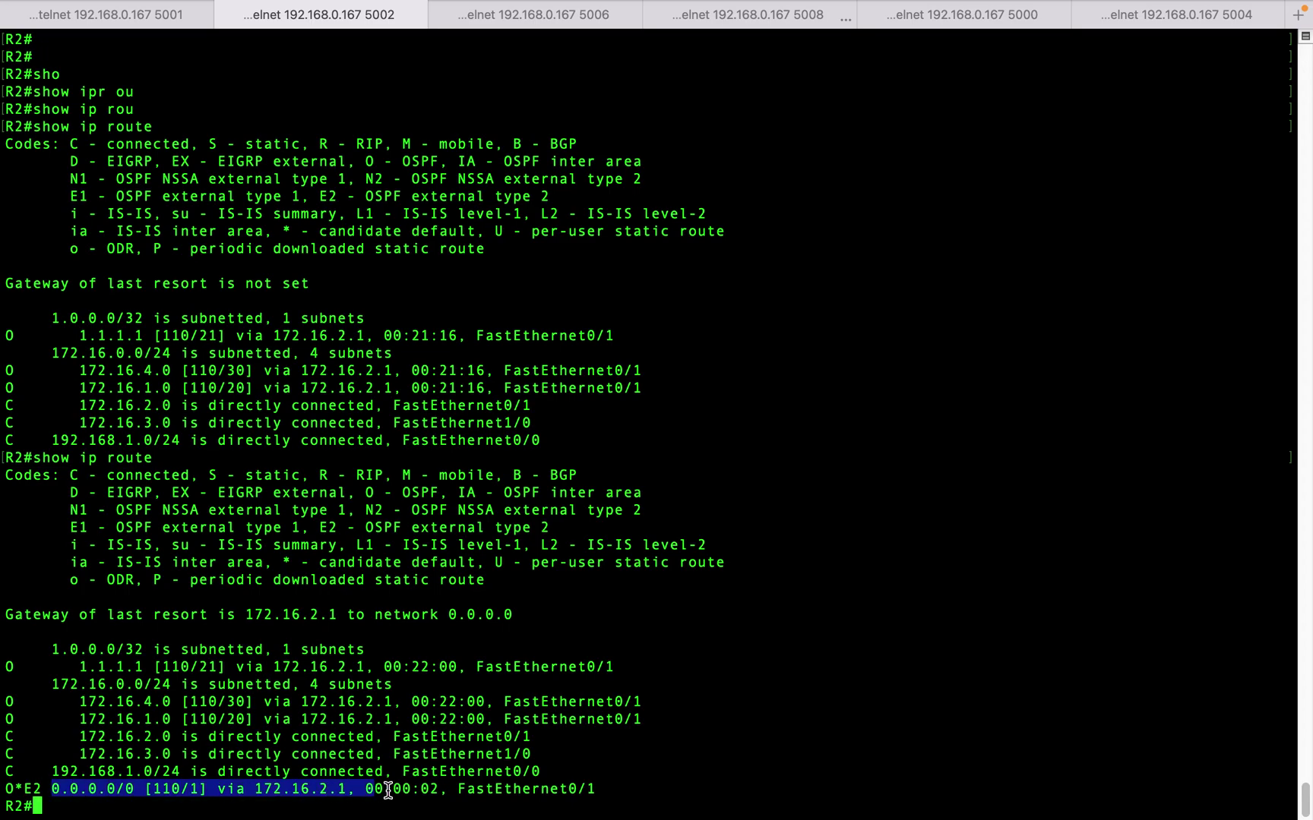
left_click_drag(388, 791, 601, 786)
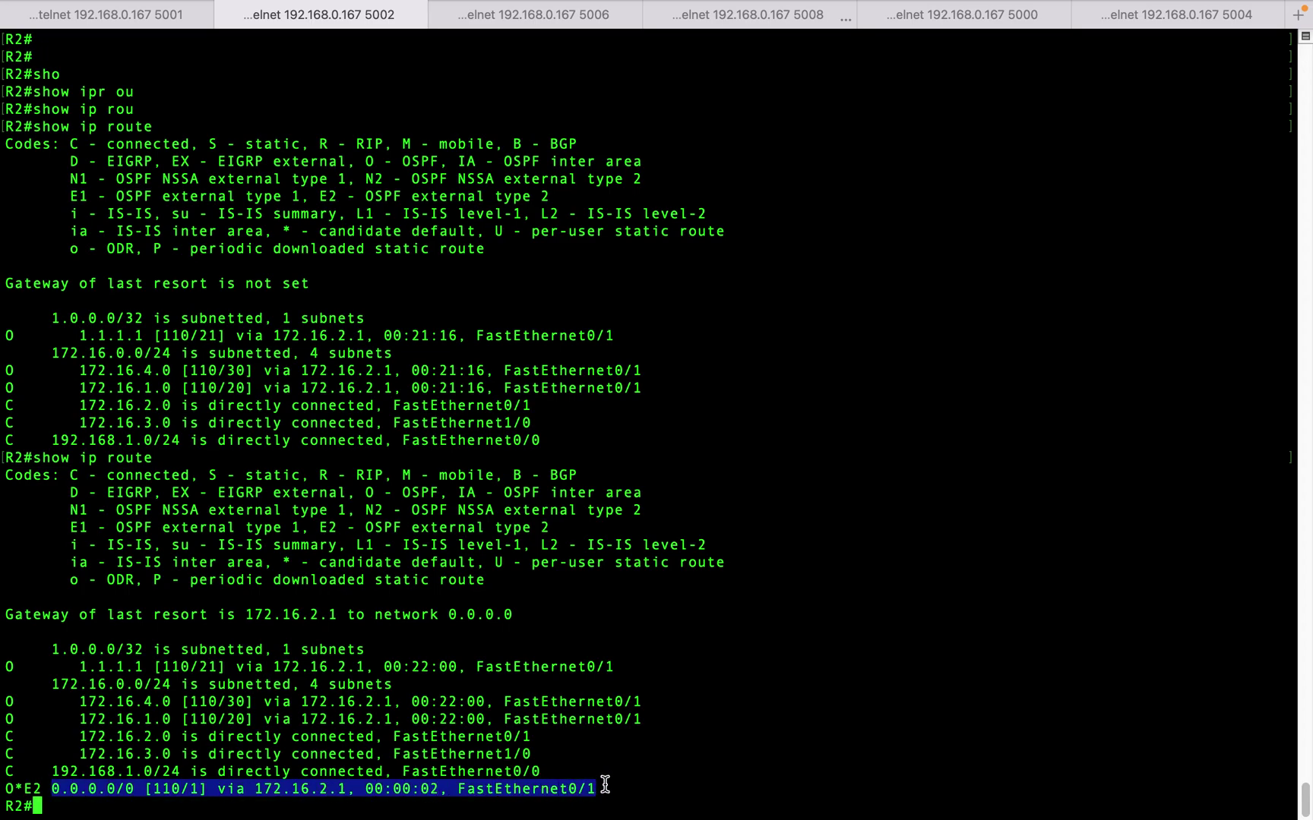
key("ctrl+Left")
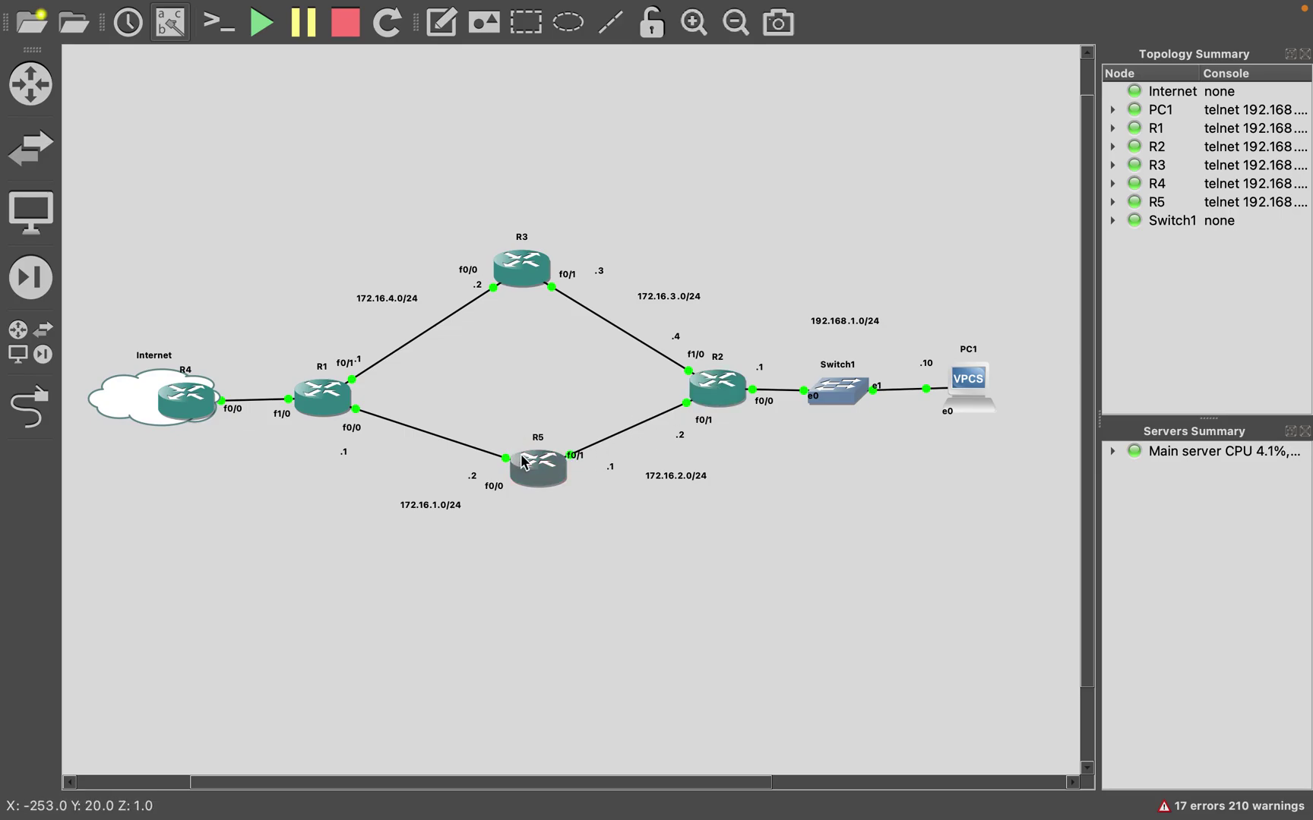
key("ctrl+Right")
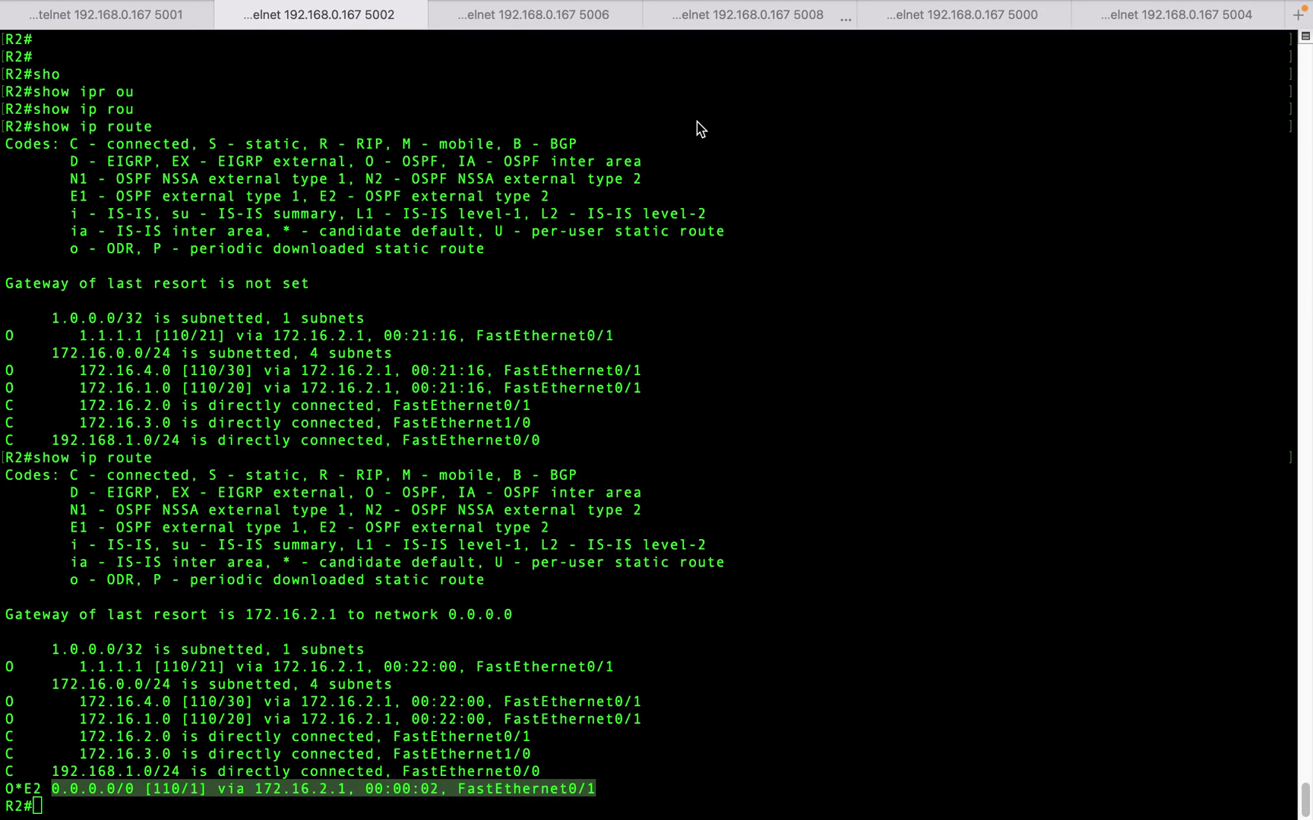
Save R5's configuration with wr and show its O*E2 default route via 172.16.1.1
left_click(927, 11)
type("wr")
key("Up")
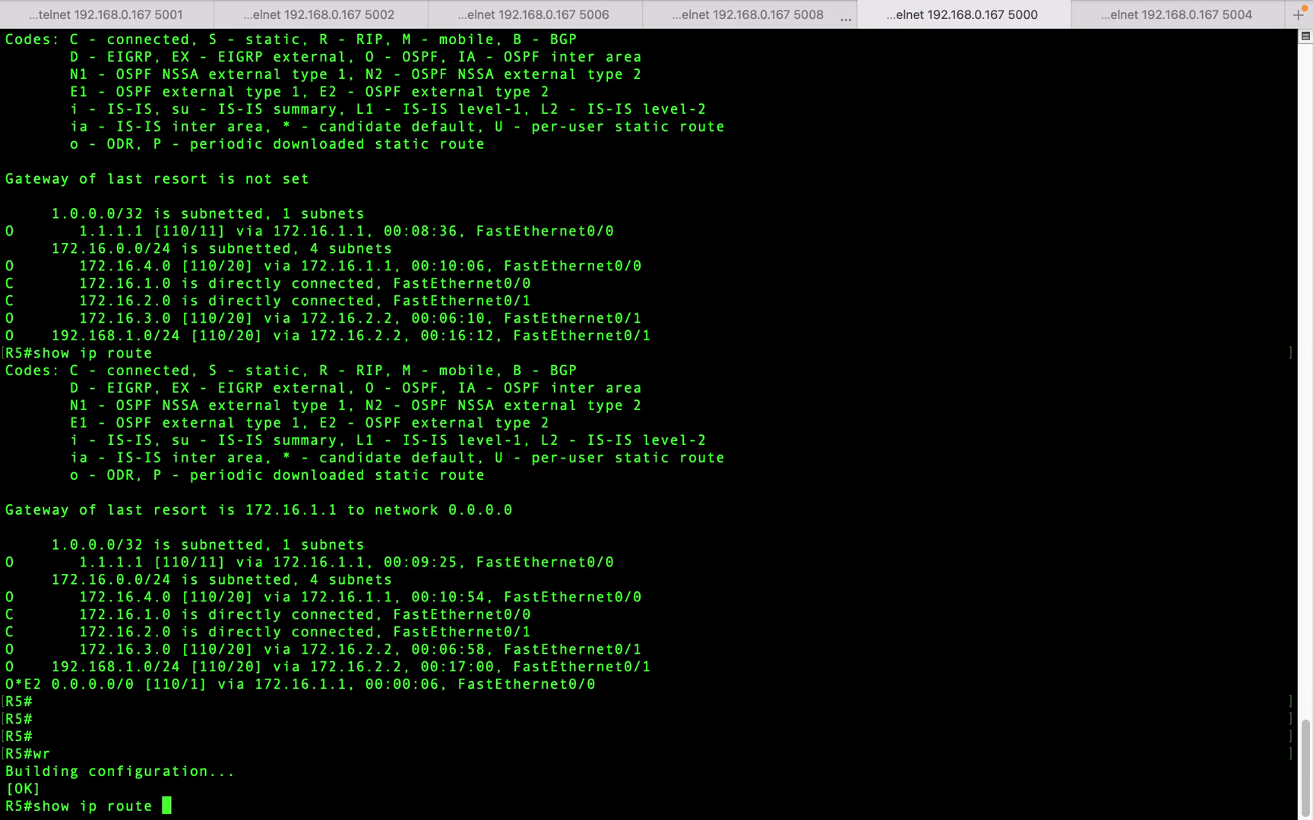
key("Return")
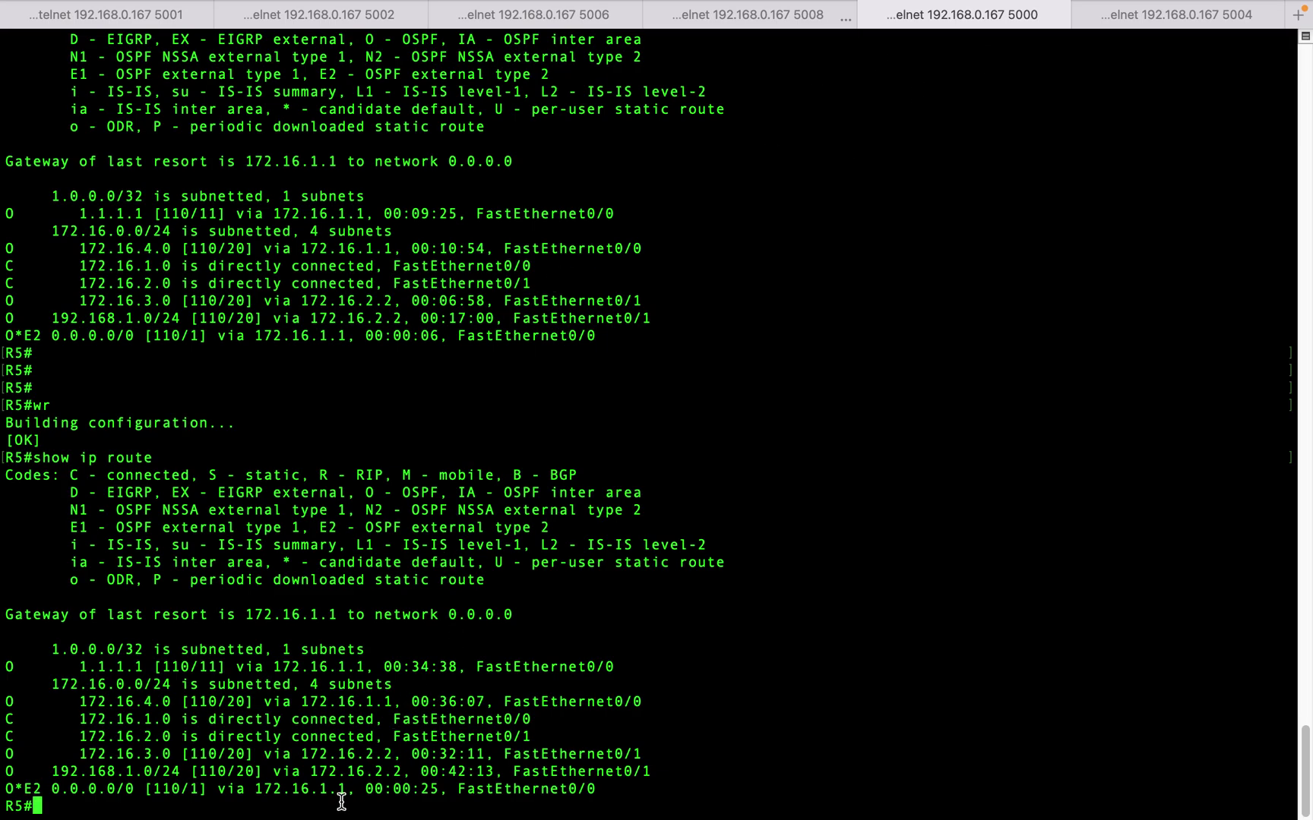
left_click_drag(347, 790, 9, 791)
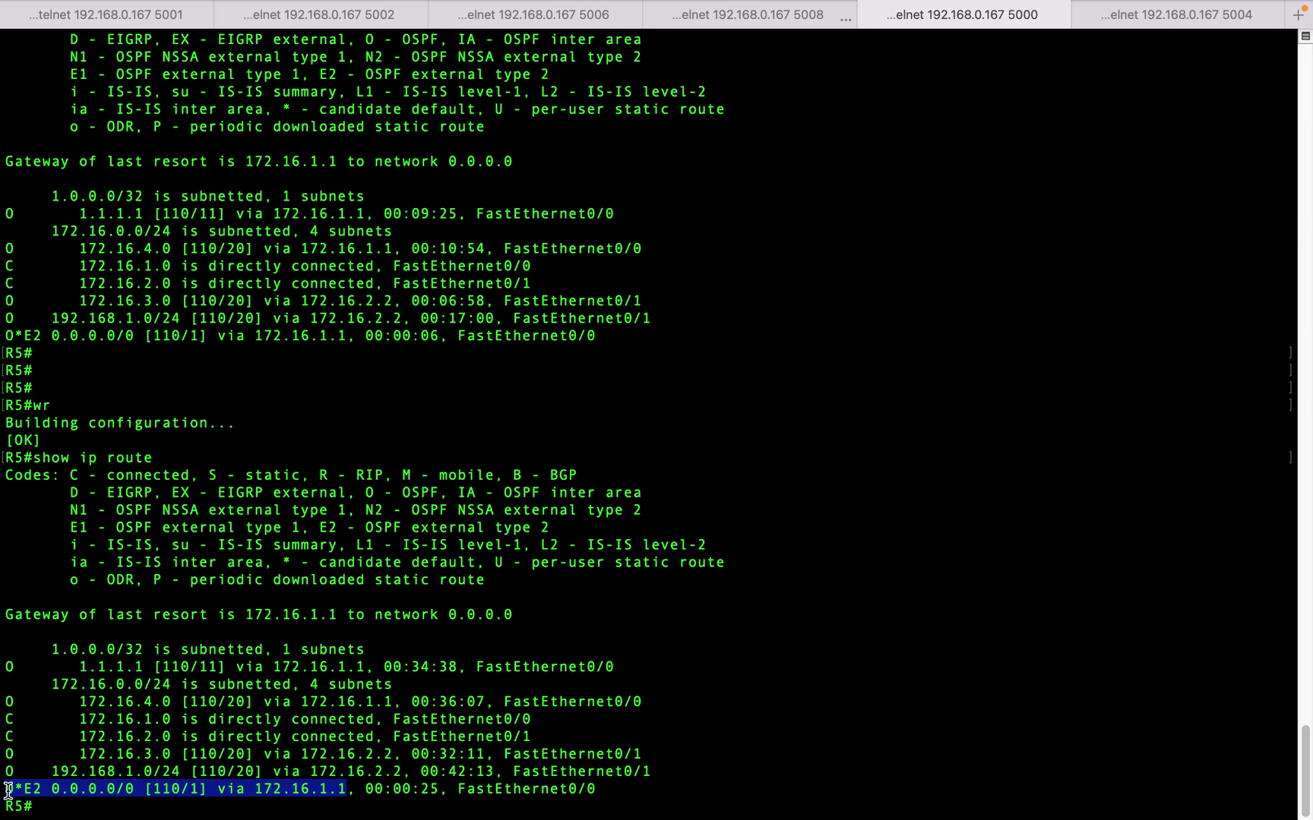
left_click(796, 423)
Repeat the ping to 8.8.8.8 from PC1, now receiving five successful replies
mouse_move(1194, 15)
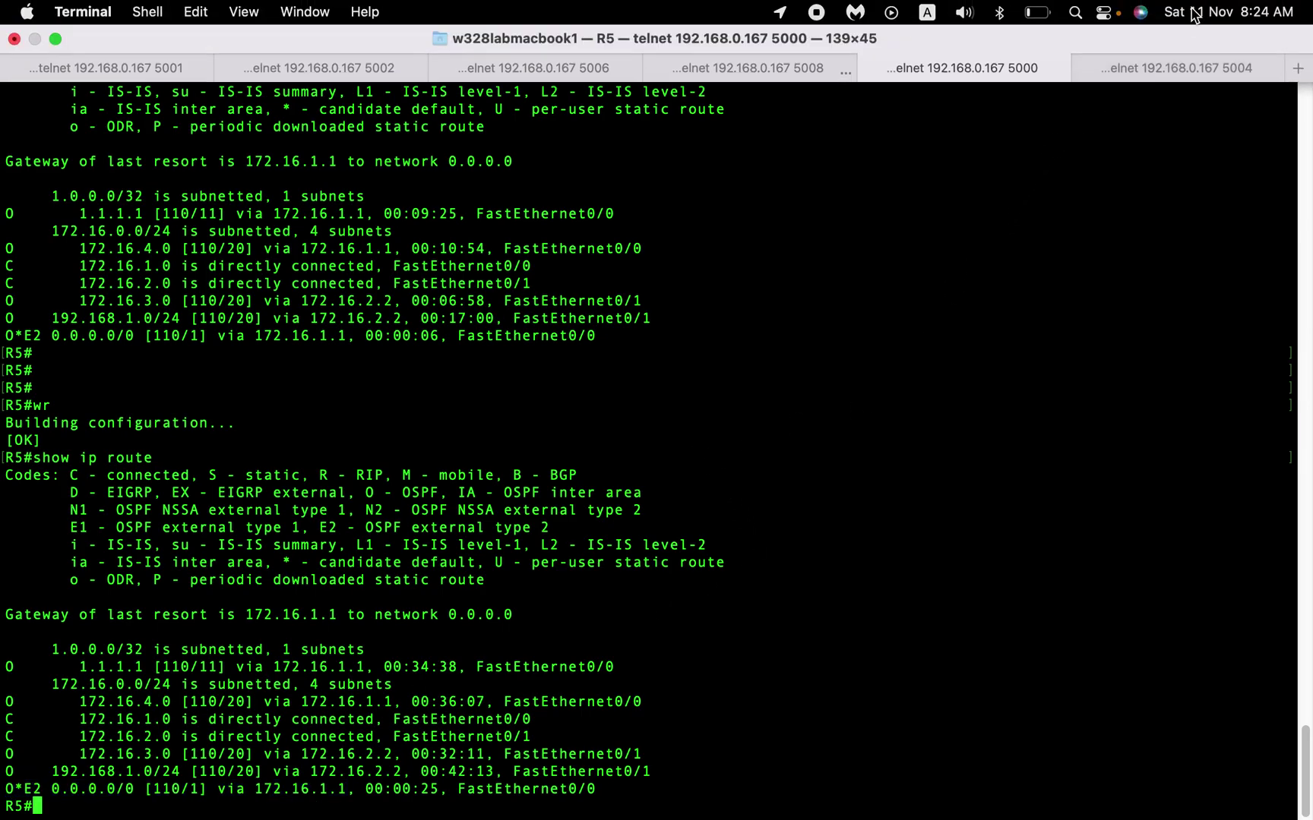
left_click(1170, 73)
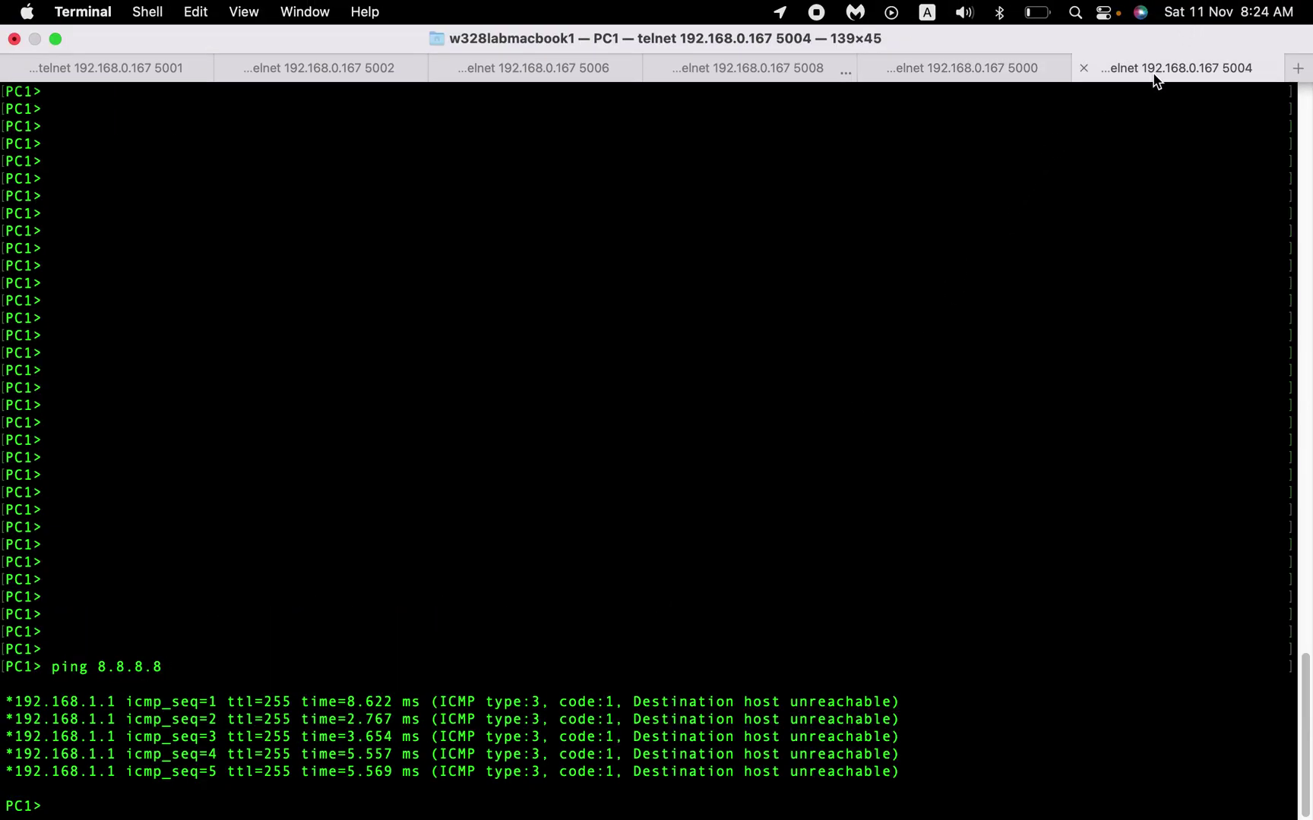
key("Up")
key("Return")
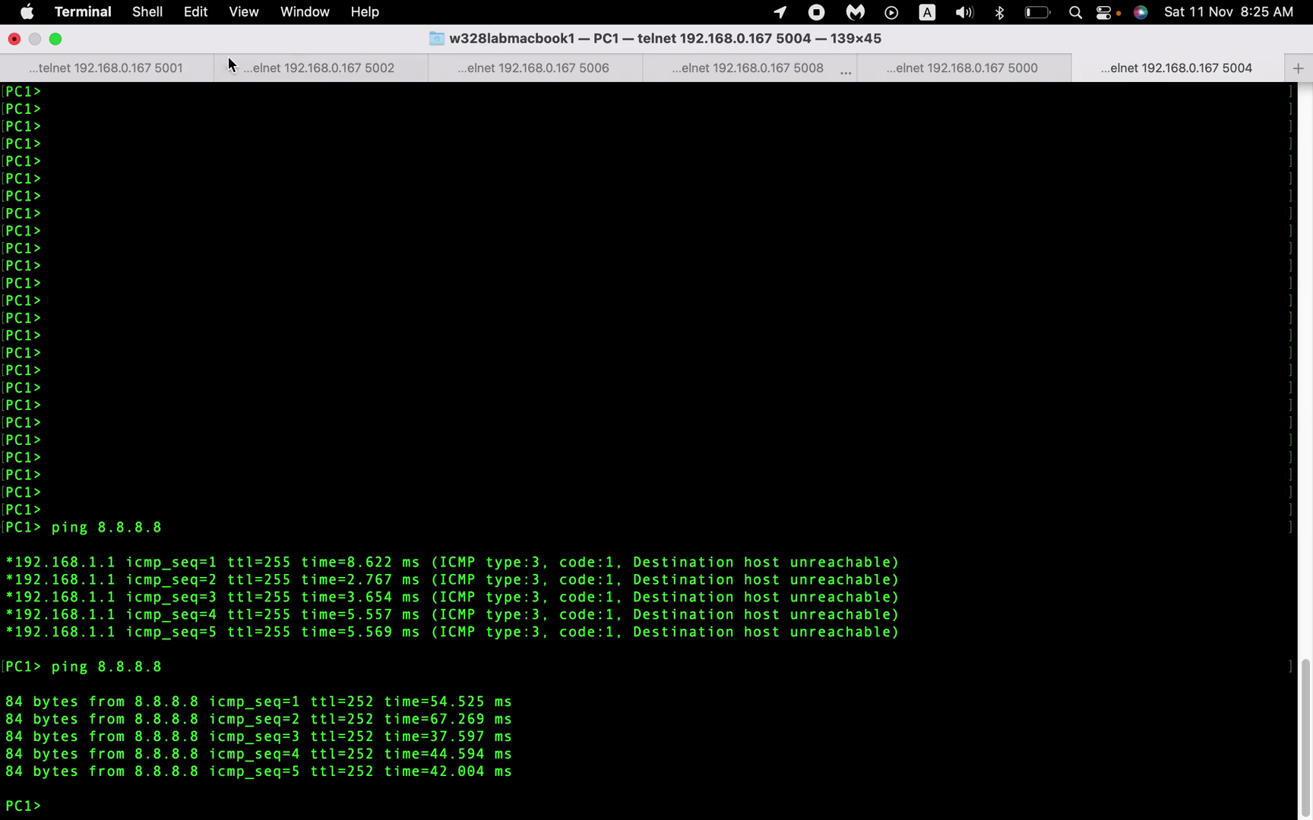
Take R1's console out of OSPF configuration back to the privileged prompt
left_click(133, 66)
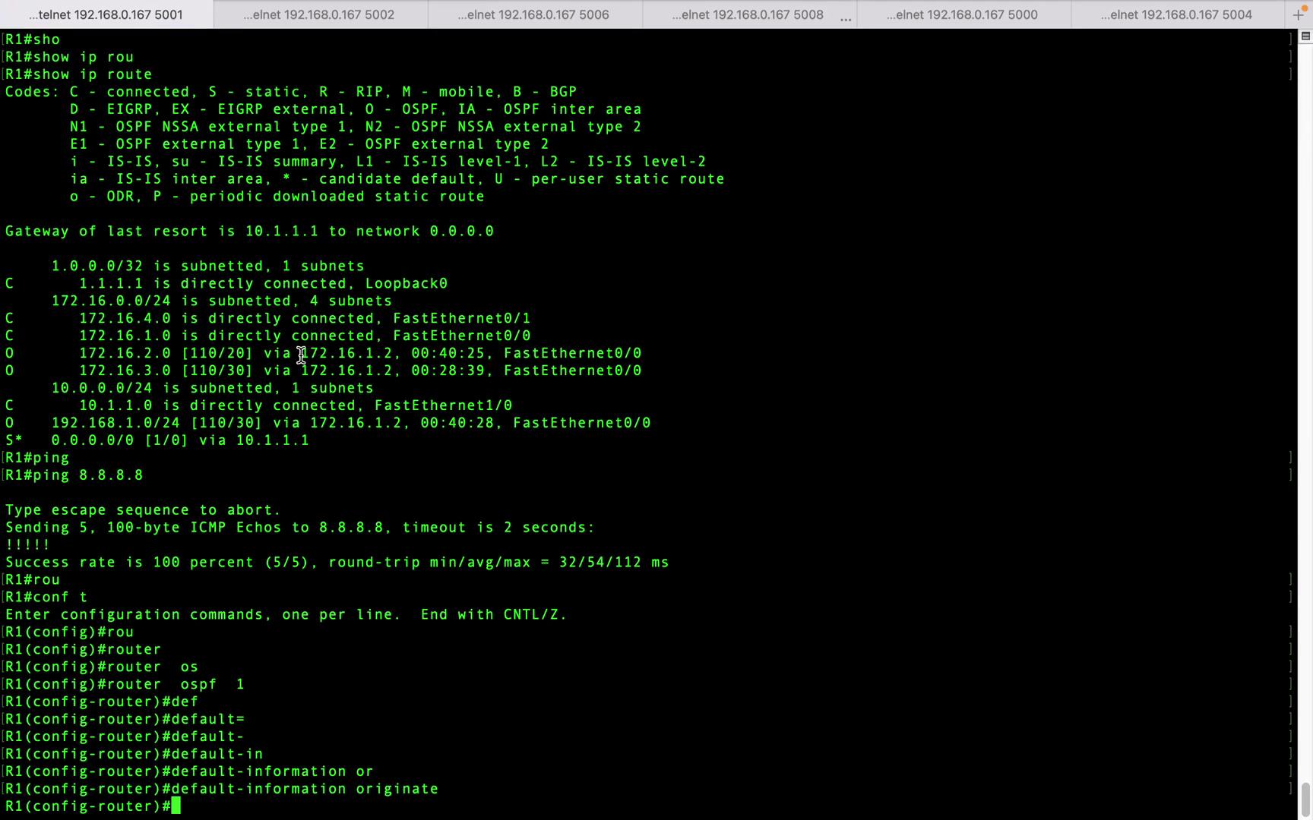
key("ctrl+z")
type("conf t")
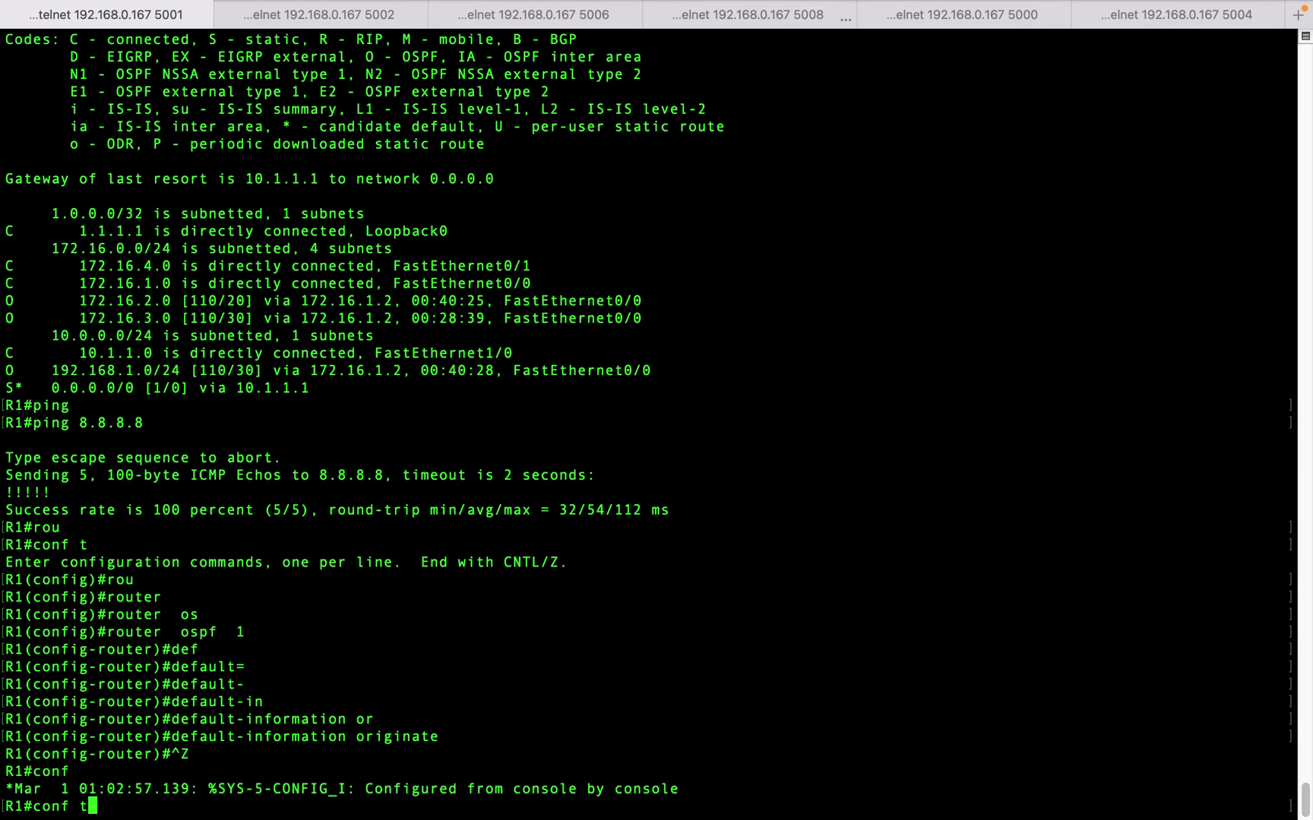
key("Return")
type("rou")
key("Tab")
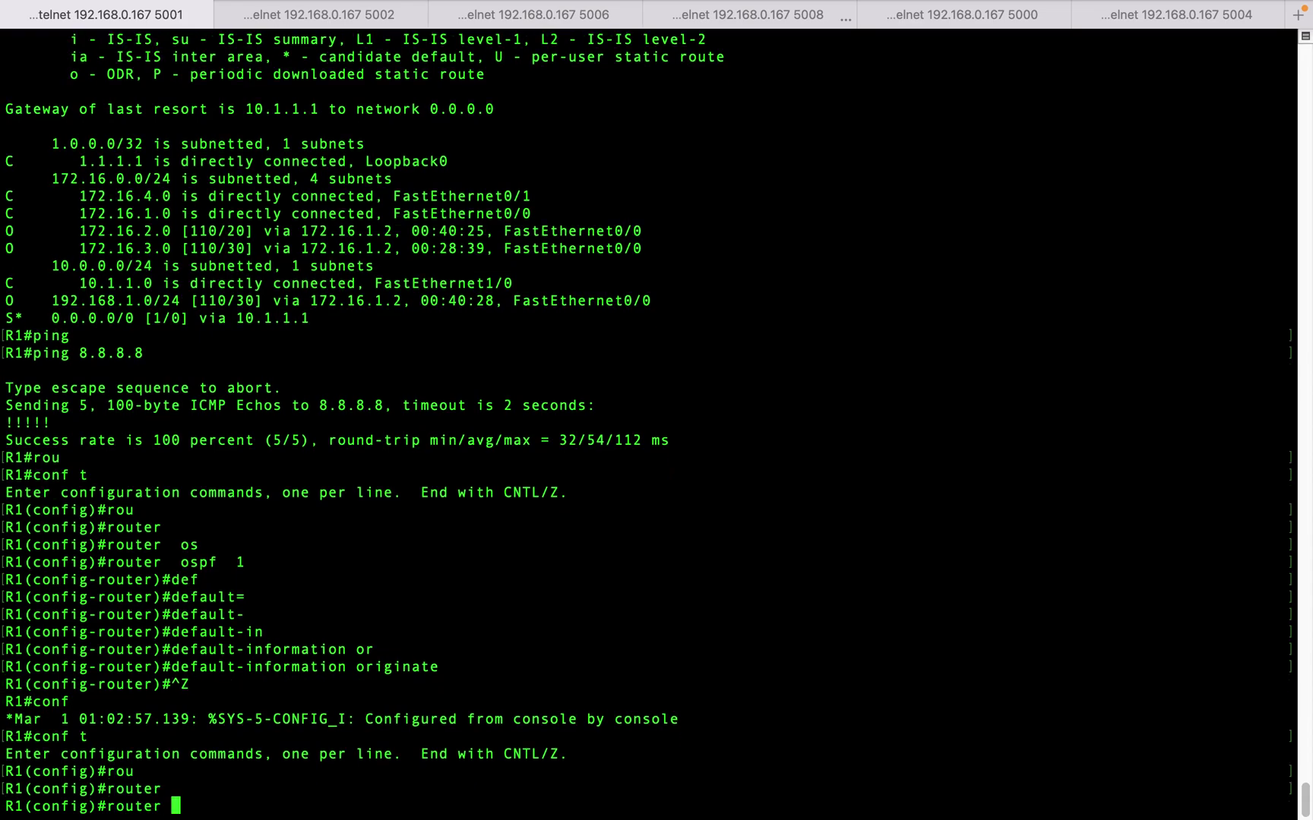
key("BackSpace")
key("BackSpace")
key("BackSpace")
key("BackSpace")
key("BackSpace")
key("BackSpace")
key("BackSpace")
key("ctrl+z")
Run show running-config | section route on R1, showing default-information originate and static route via 10.1.1.1
type("sho")
key("Tab")
type("r u")
key("Return")
key("Up")
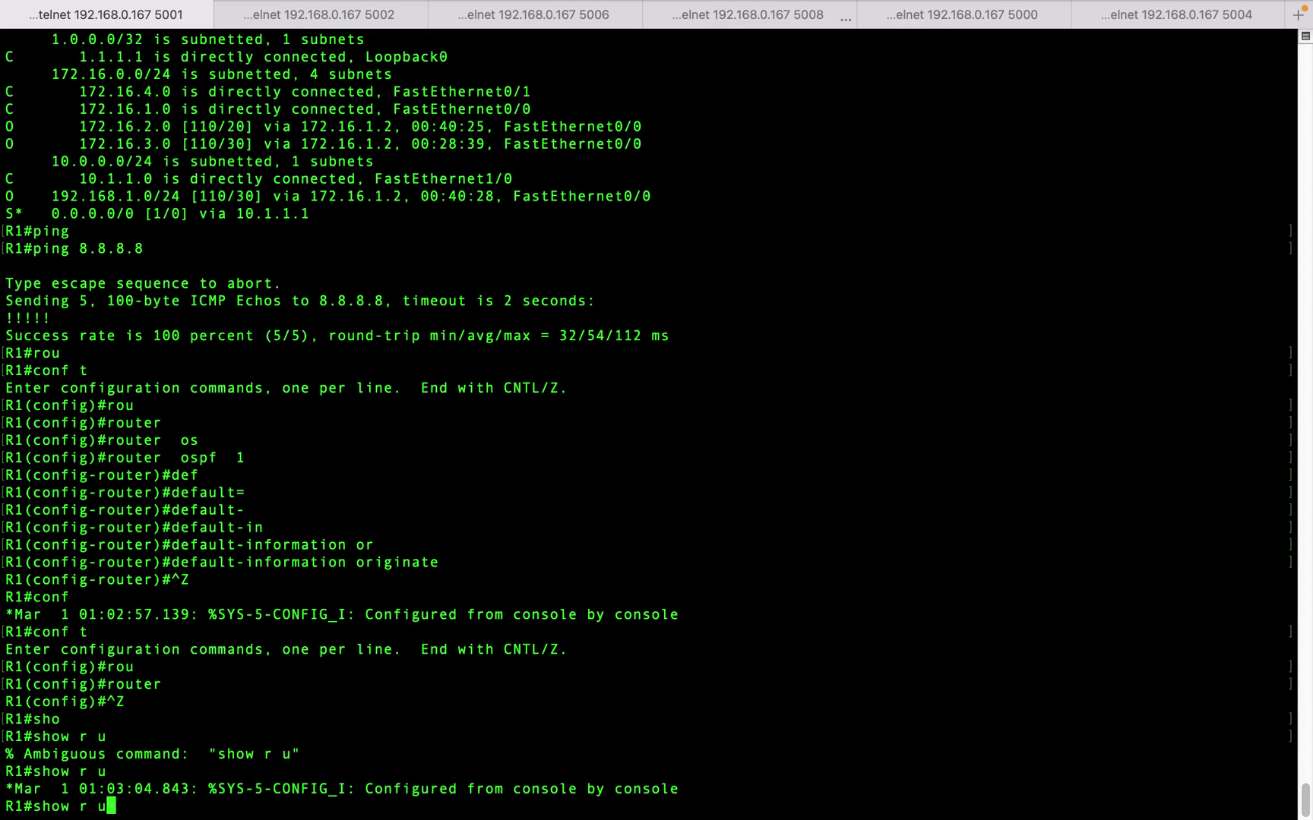
key("BackSpace")
key("BackSpace")
type("un")
key("Tab")
type("| sec")
key("Tab")
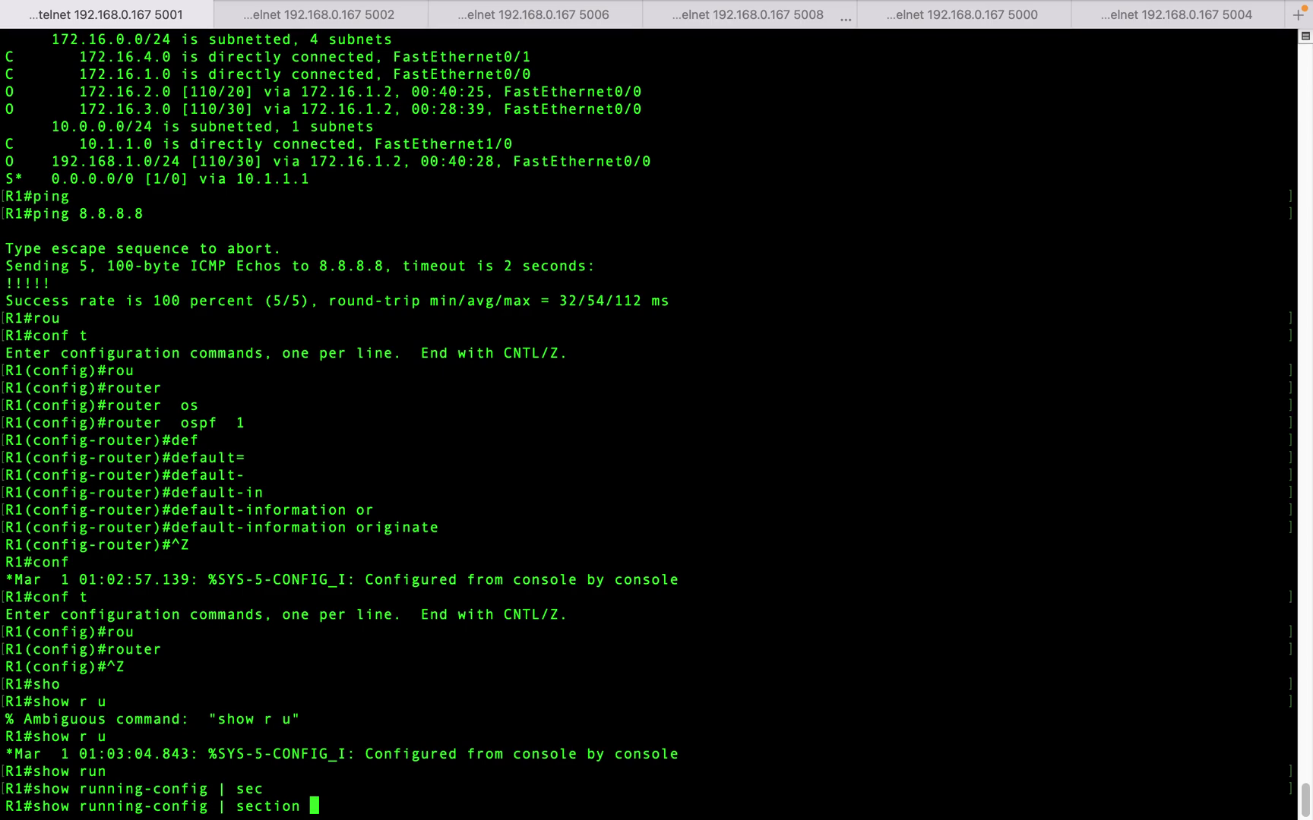
type("route")
key("Return")
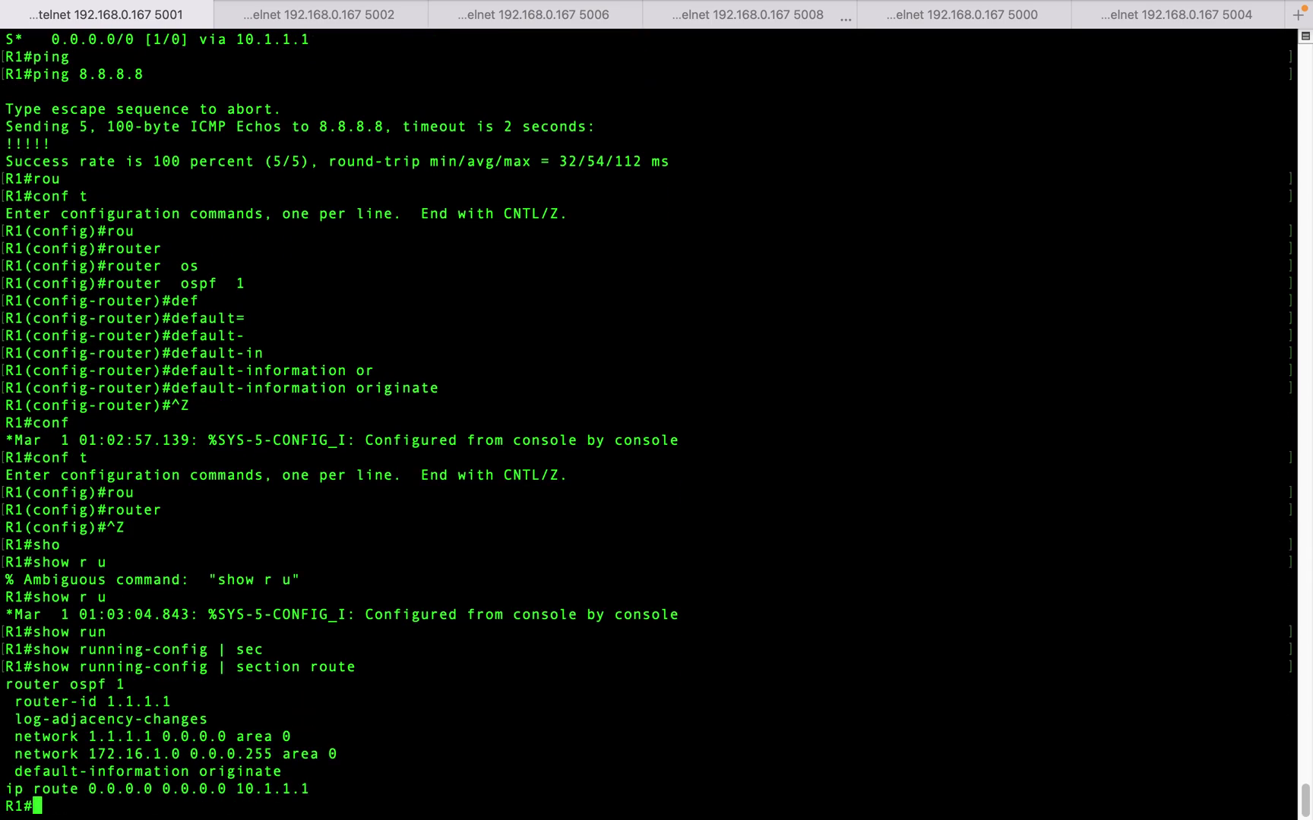
Enter global configuration mode on R1 and begin a no command
type("conf t")
key("Return")
type("no")
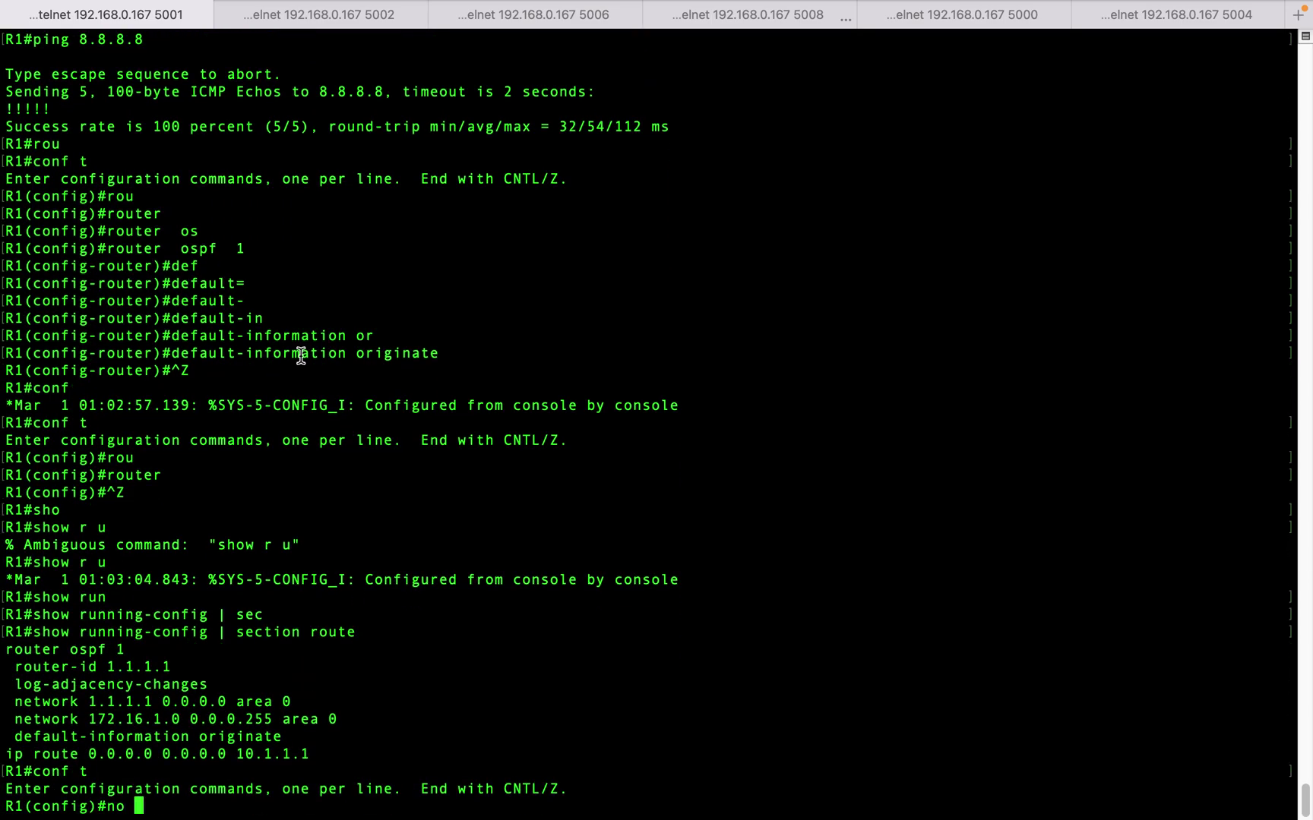
Copy R1's ip route 0.0.0.0 0.0.0.0 10.1.1.1 line and paste it after no to delete it
left_click_drag(311, 755, 3, 755)
right_click(220, 741)
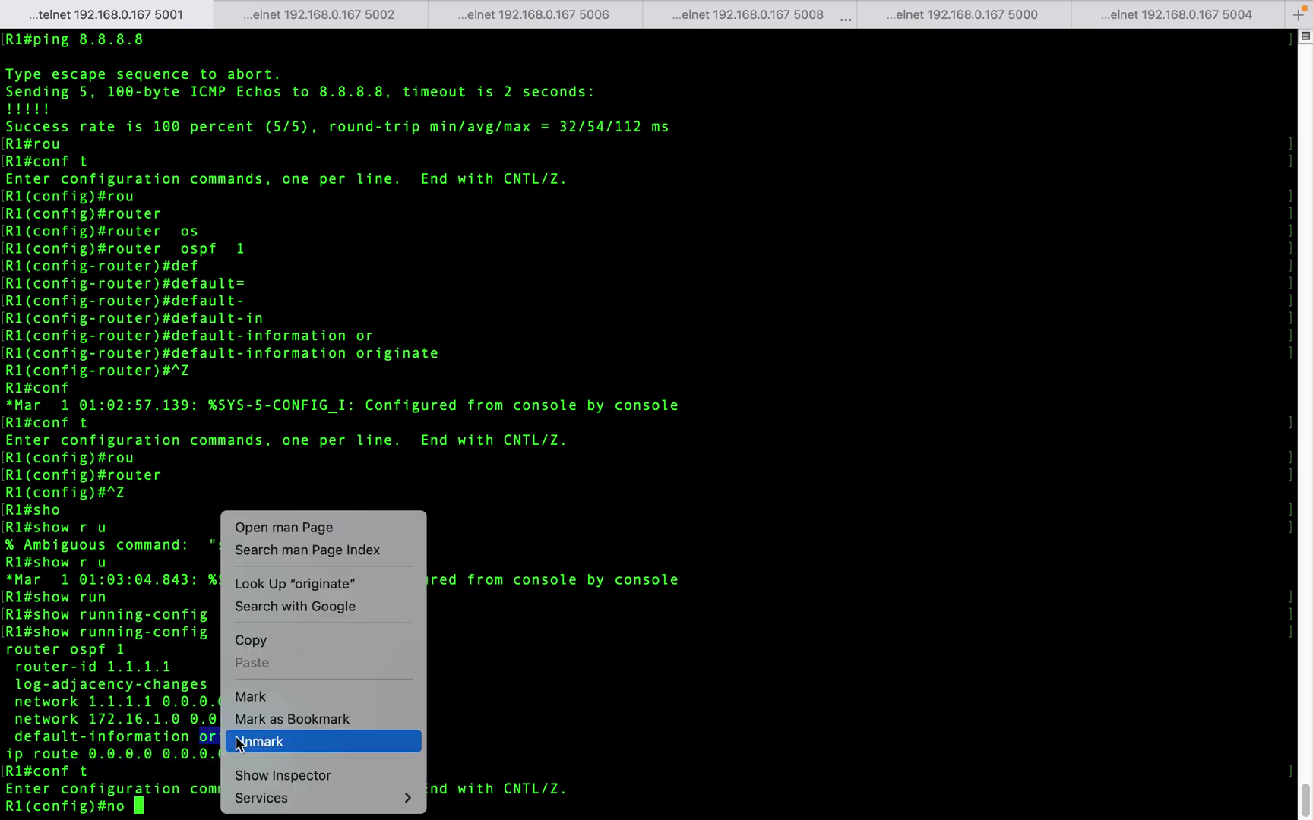
left_click(108, 752)
left_click_drag(310, 754, 3, 753)
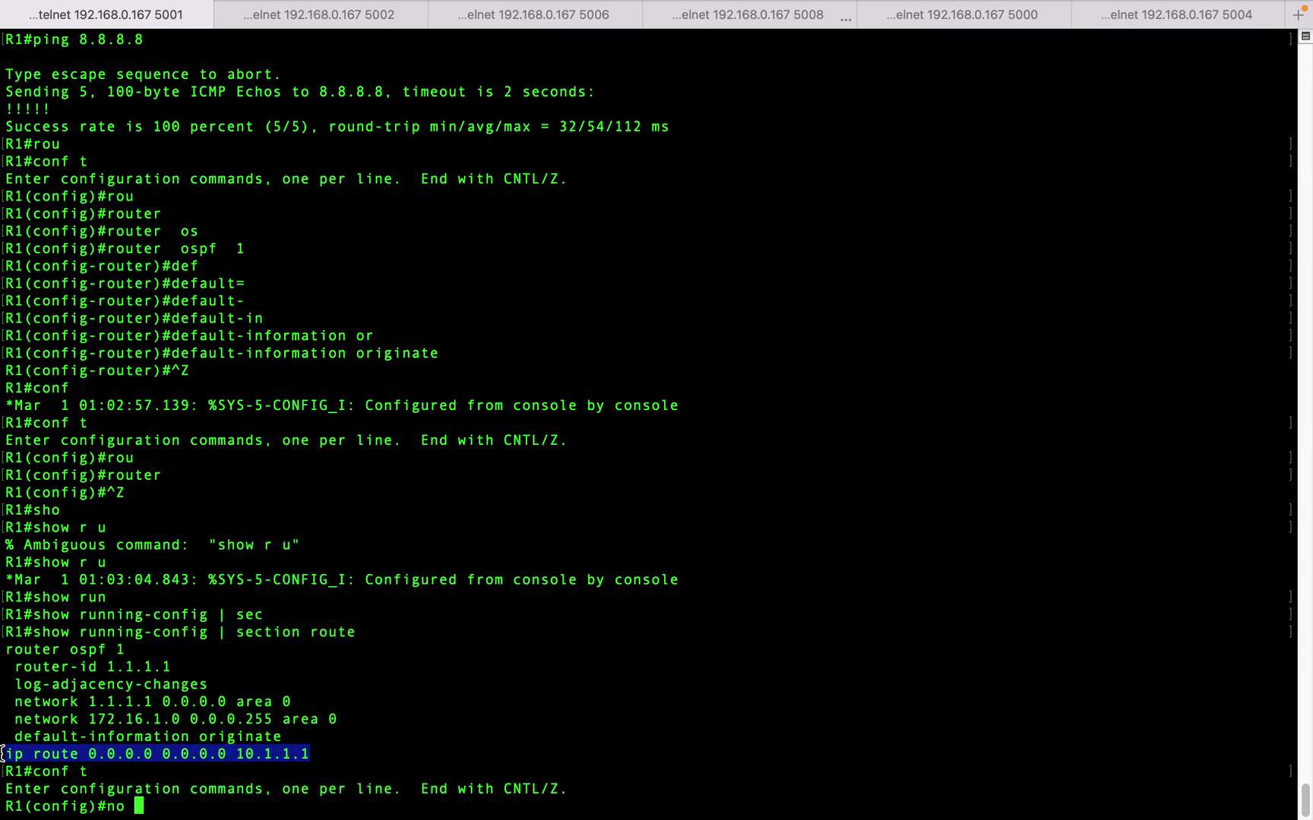
right_click(94, 755)
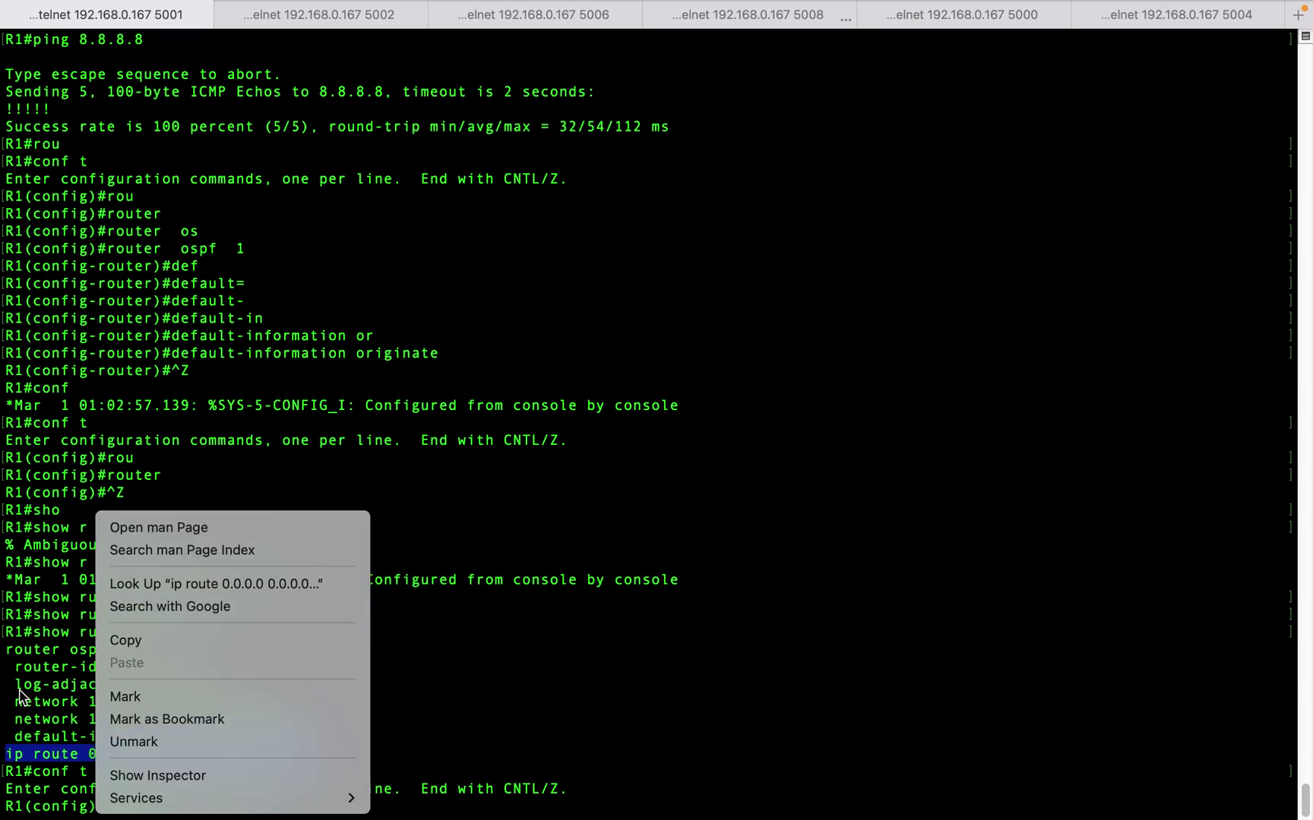
left_click(129, 641)
type("no")
right_click(290, 683)
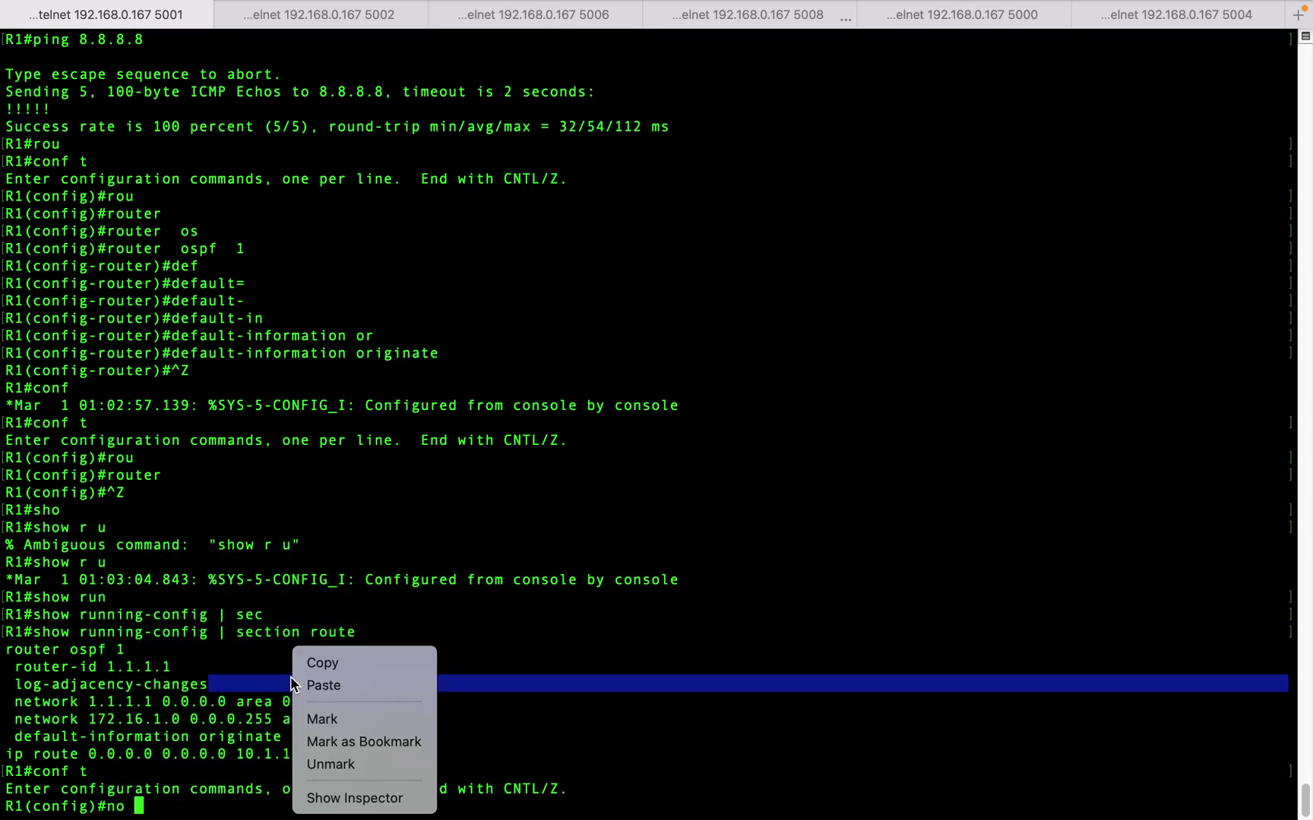
left_click(320, 685)
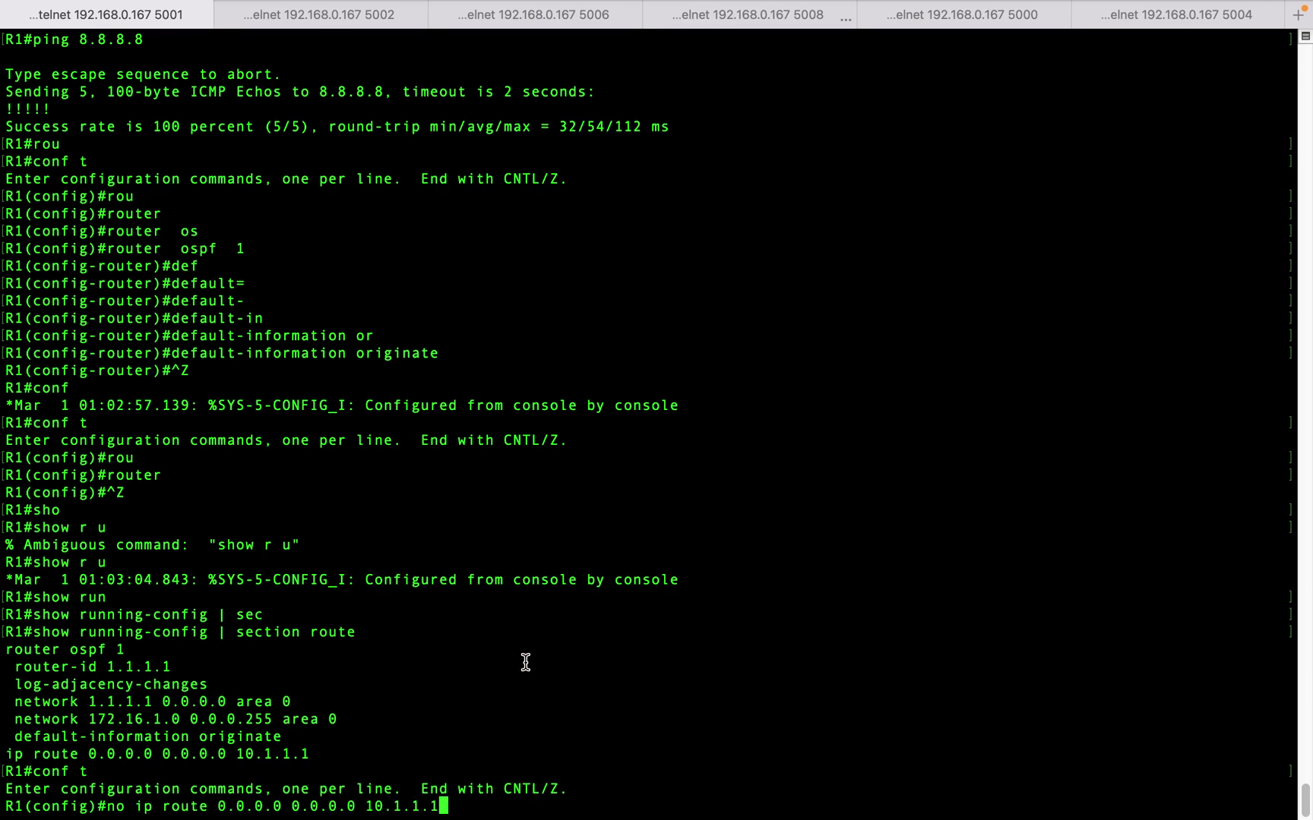
key("Return")
key("Return")
key("Return")
key("Return")
key("Return")
key("Return")
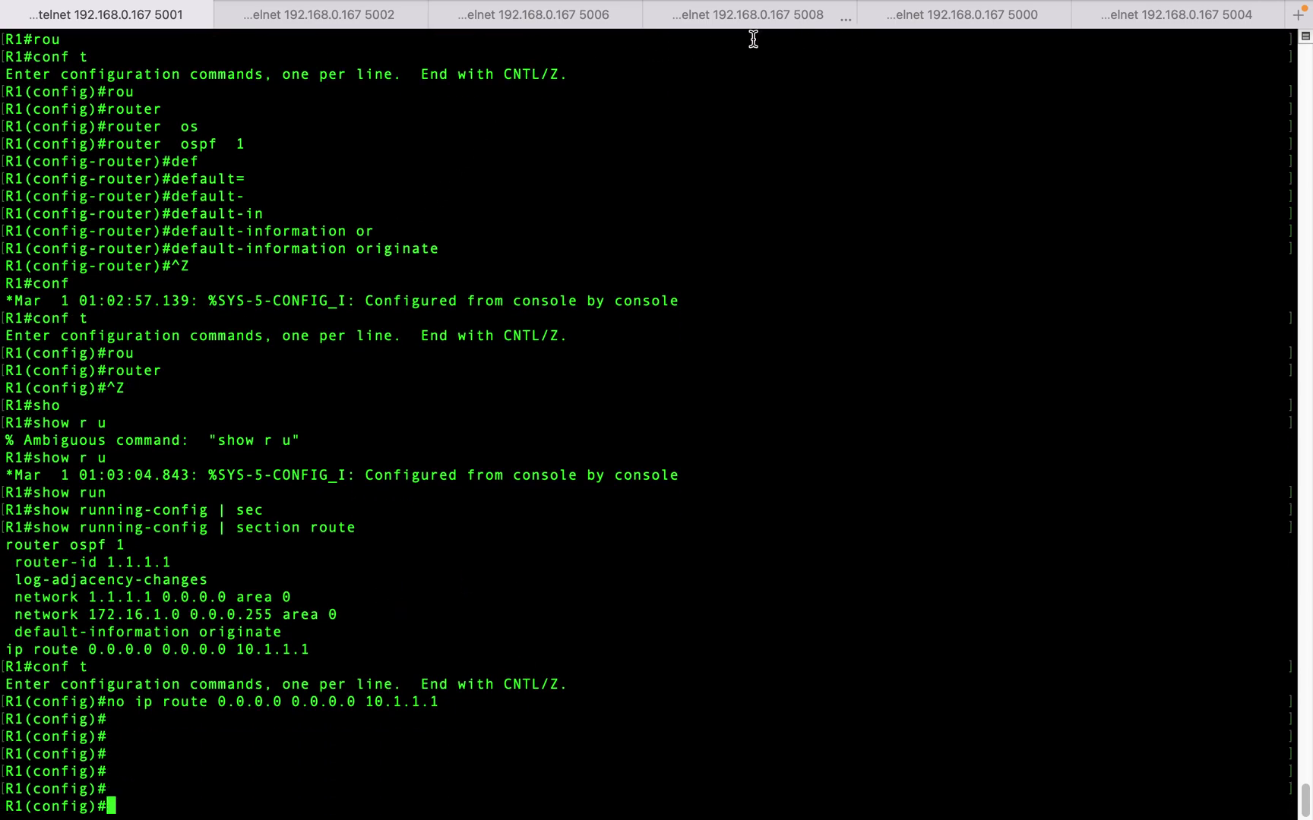
Refresh R5's routing table, confirming no default route and gateway of last resort not set
left_click(941, 23)
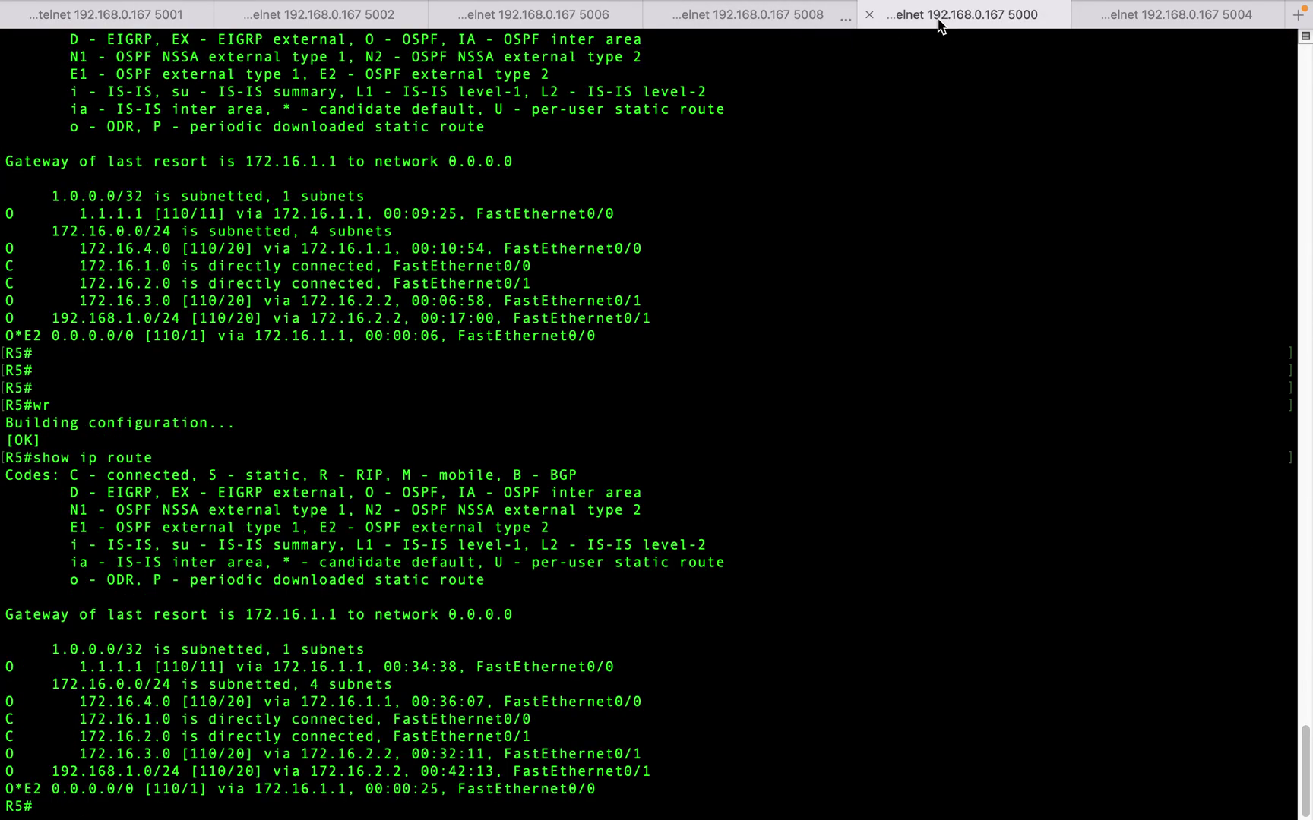
key("Up")
key("Return")
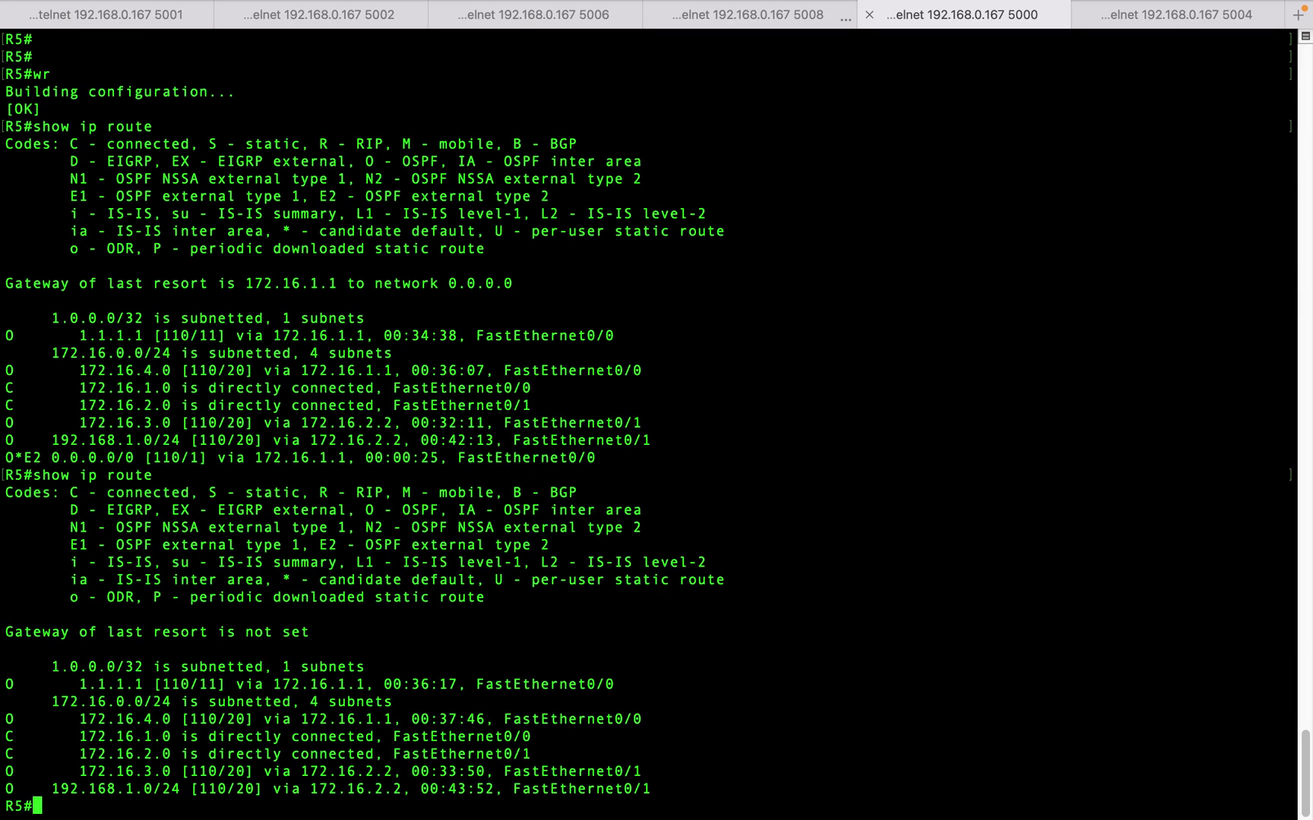
left_click_drag(661, 791, 23, 630)
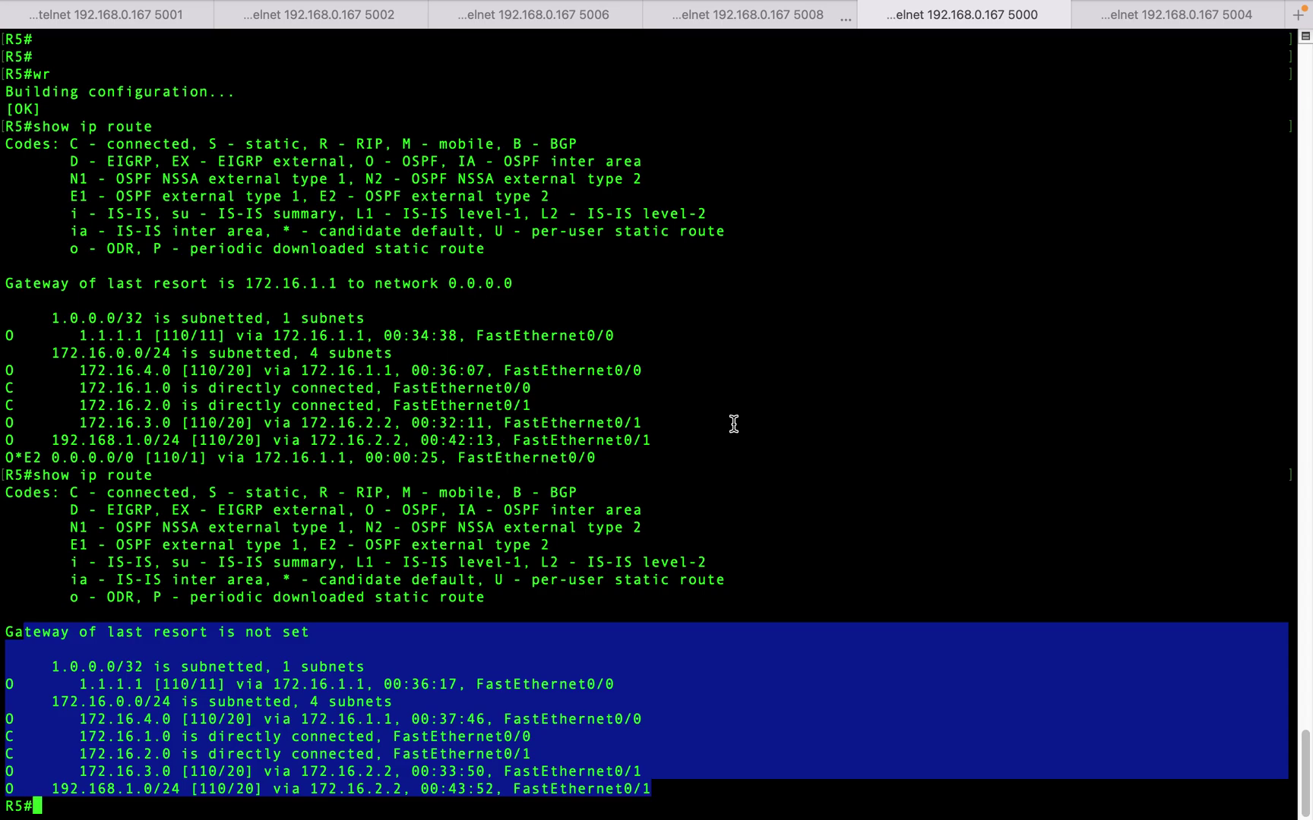
left_click(527, 448)
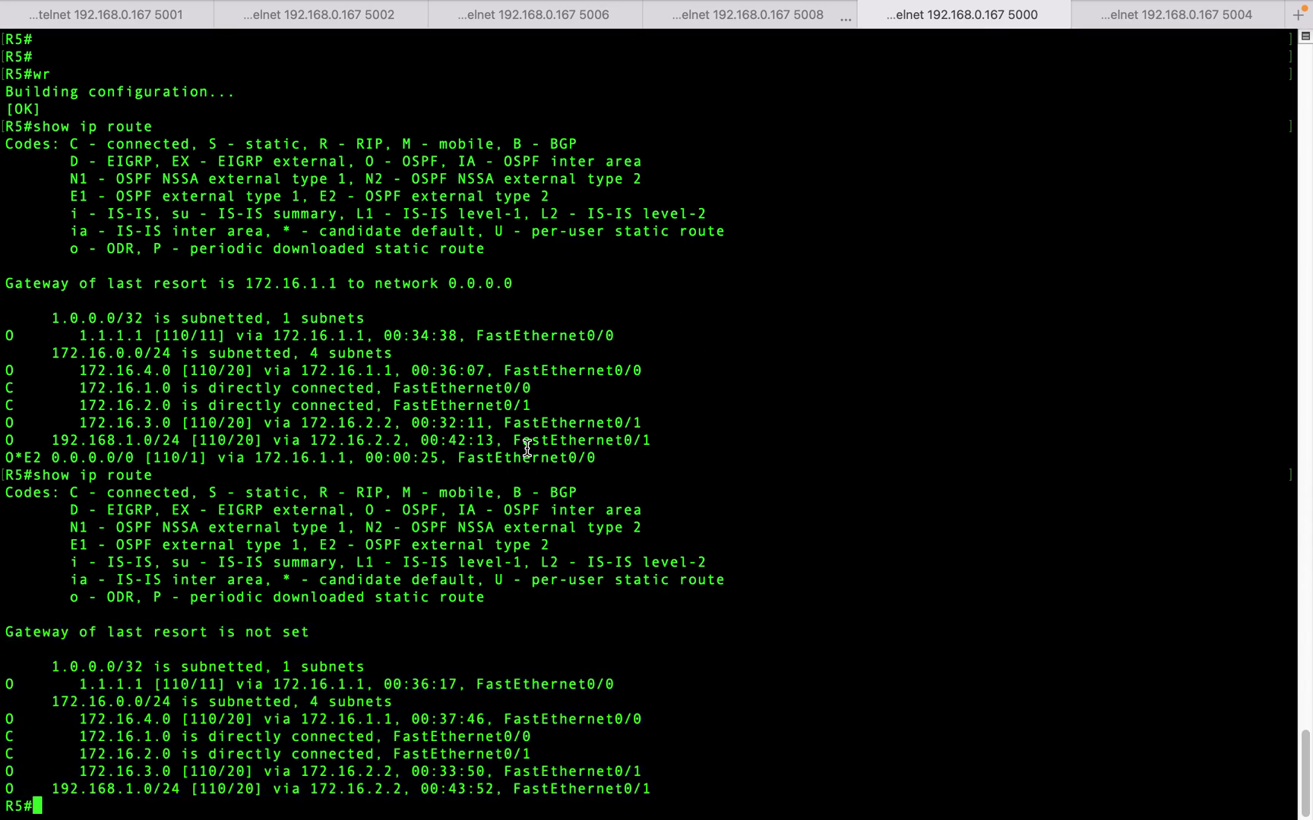
left_click(110, 18)
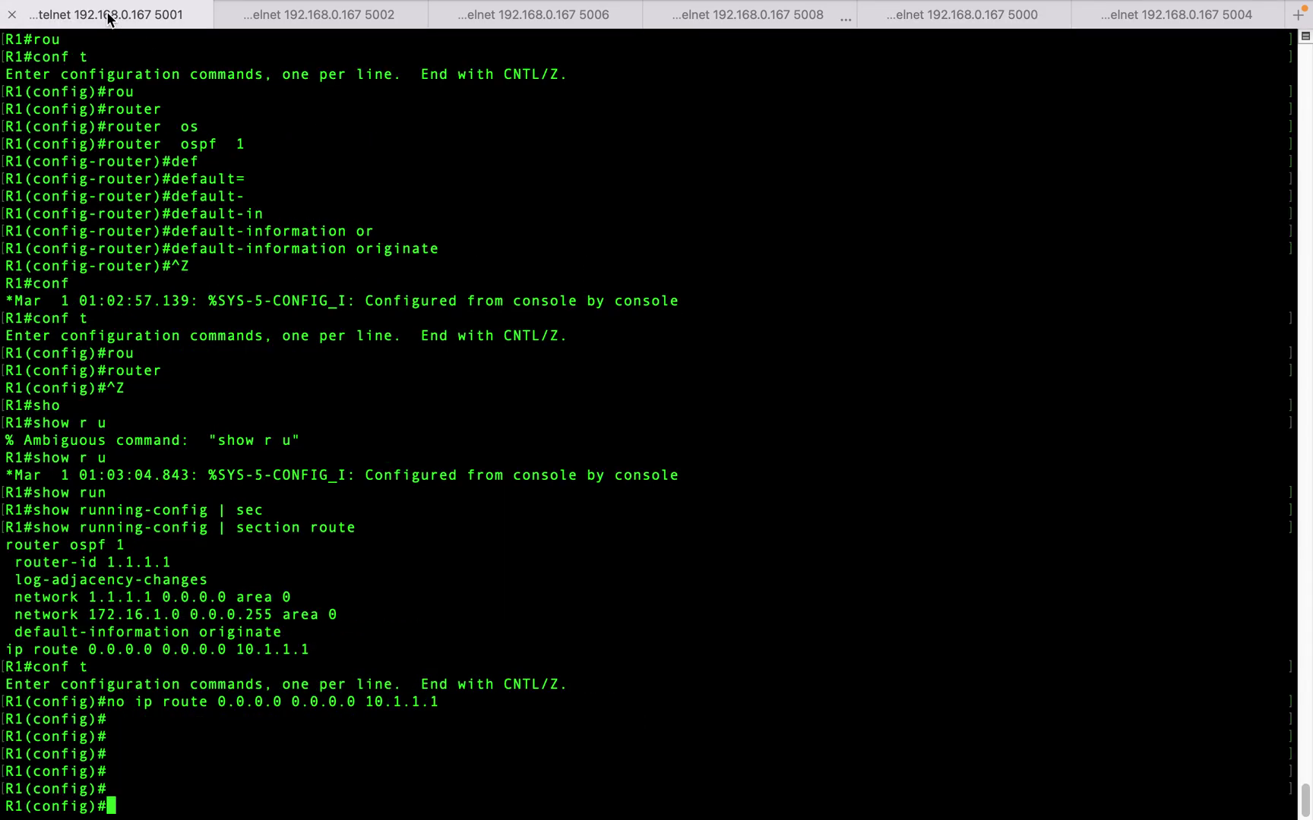
Enter OSPF process 1 configuration on R1 with router ospf 1
type("do sh")
key("BackSpace")
key("BackSpace")
key("BackSpace")
key("BackSpace")
key("BackSpace")
type("rou")
key("Tab")
key("Tab")
type("os")
key("Tab")
type("1")
key("Return")
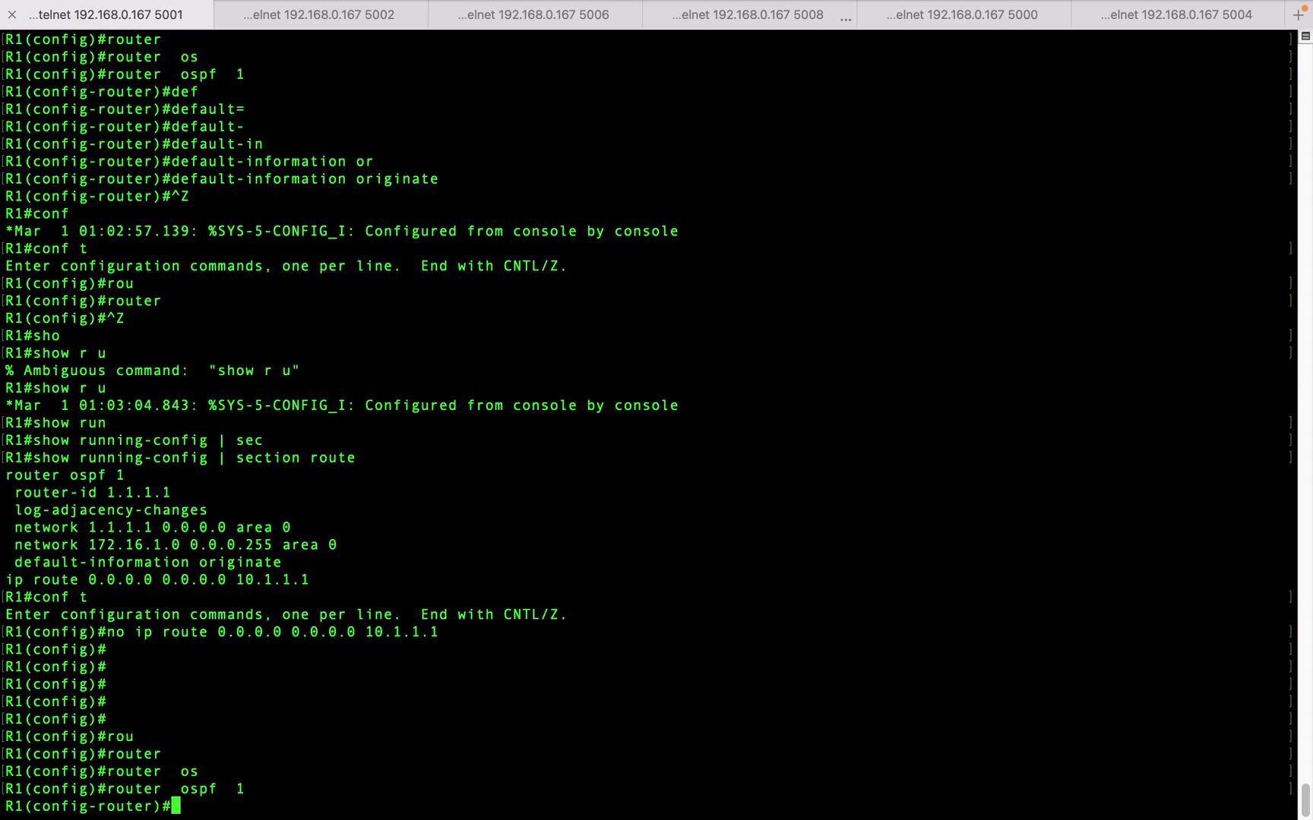
Apply default-information originate always on R1 and exit configuration mode
key("Up")
key("Up")
key("Up")
key("Up")
key("Down")
type("ak")
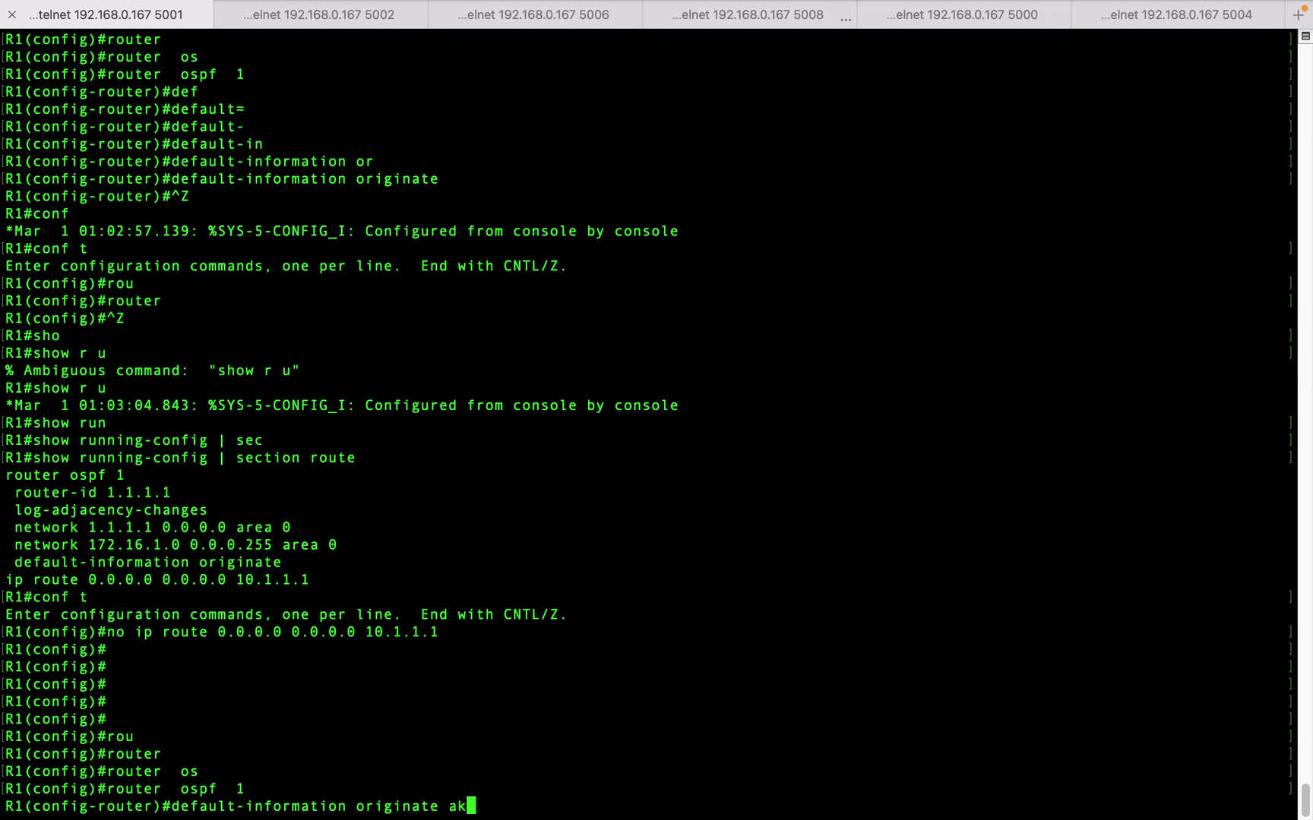
key("BackSpace")
type("l")
key("Tab")
key("Return")
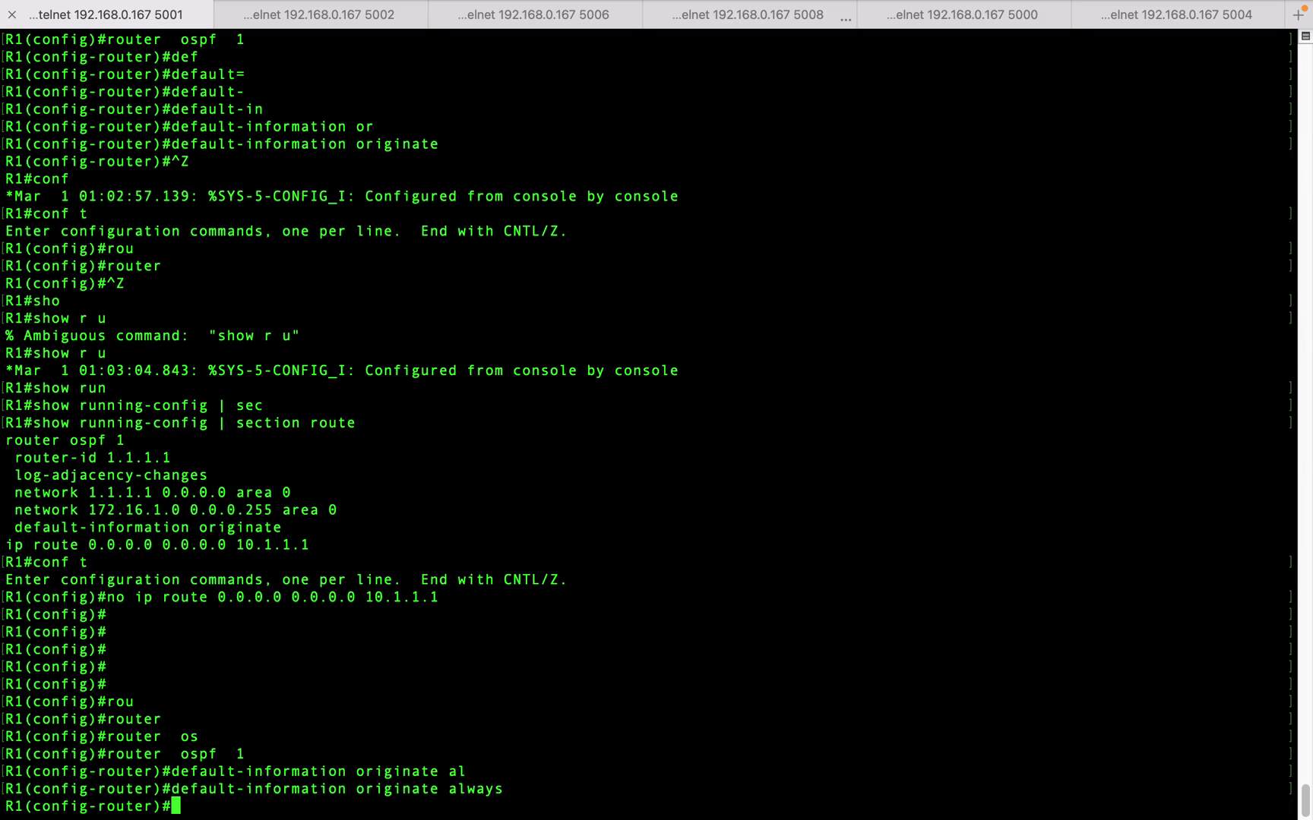
key("ctrl+z")
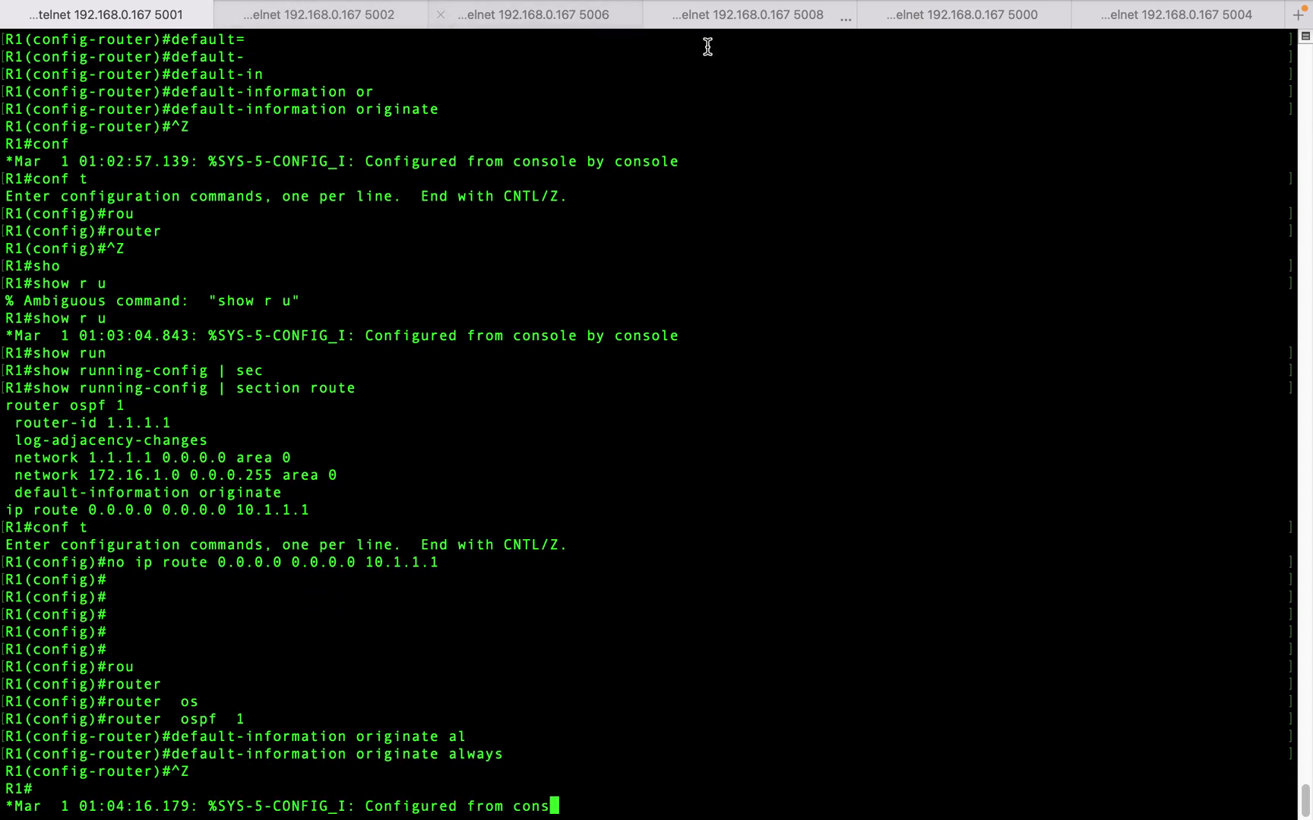
left_click(941, 28)
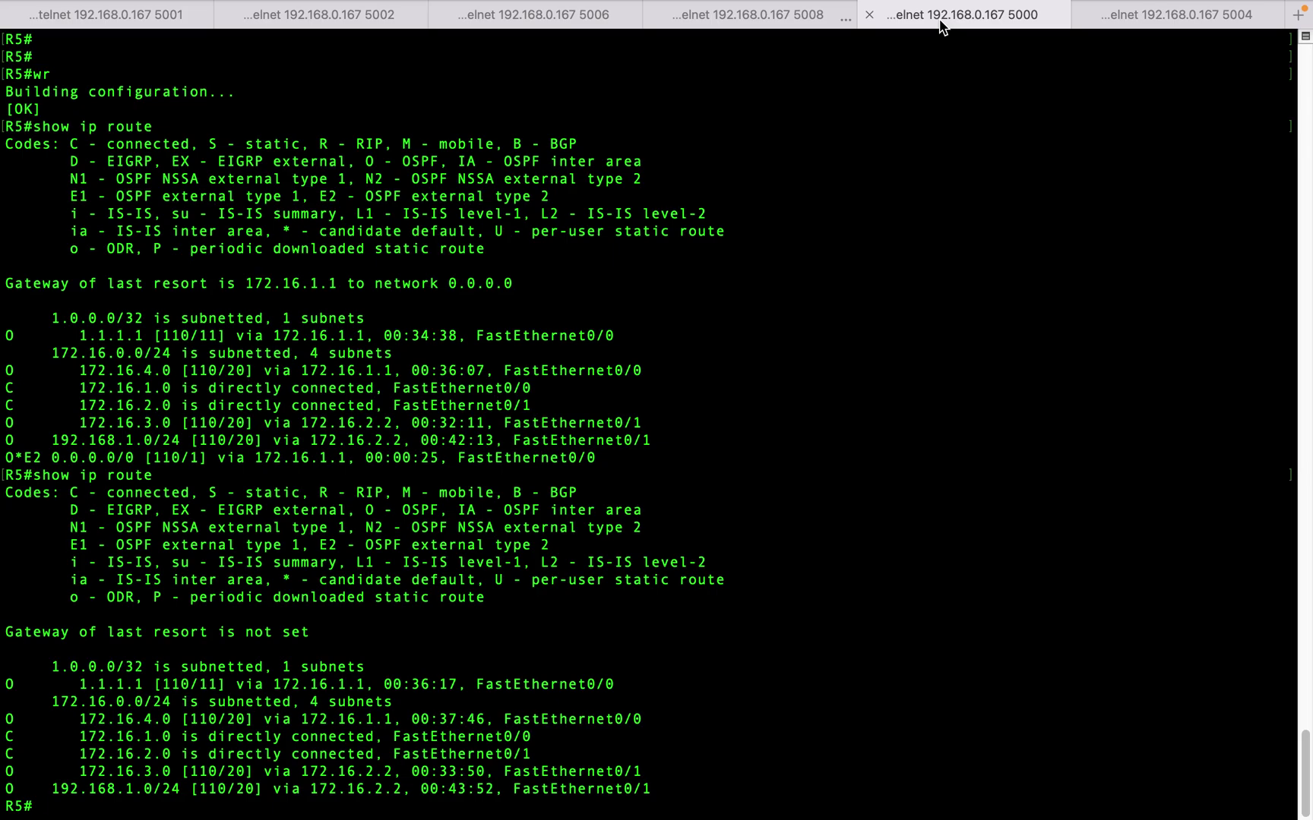
Rerun 'show ip route' on R5, verify the O*E2 0.0.0.0/0 route via 172.16.1.1, and return to R1
key("Up")
key("Return")
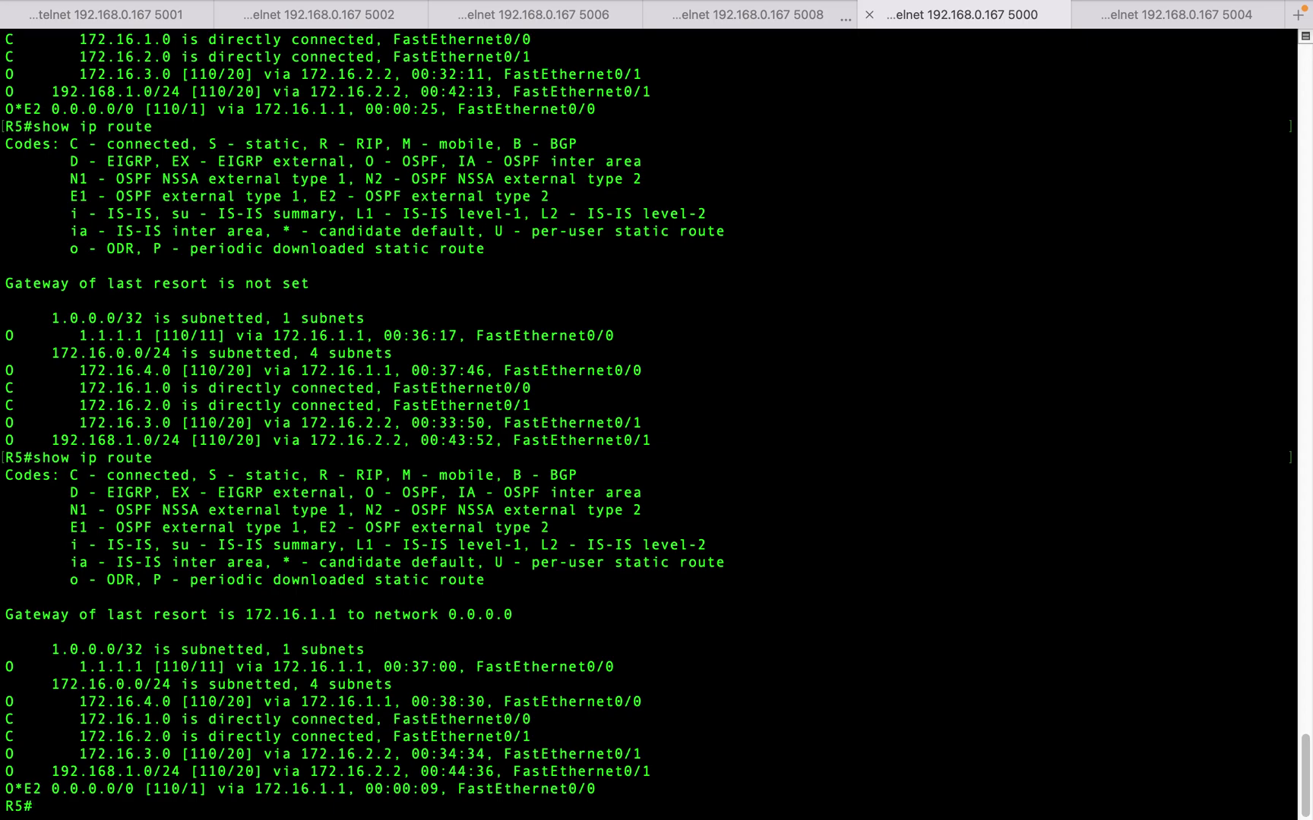
left_click(125, 16)
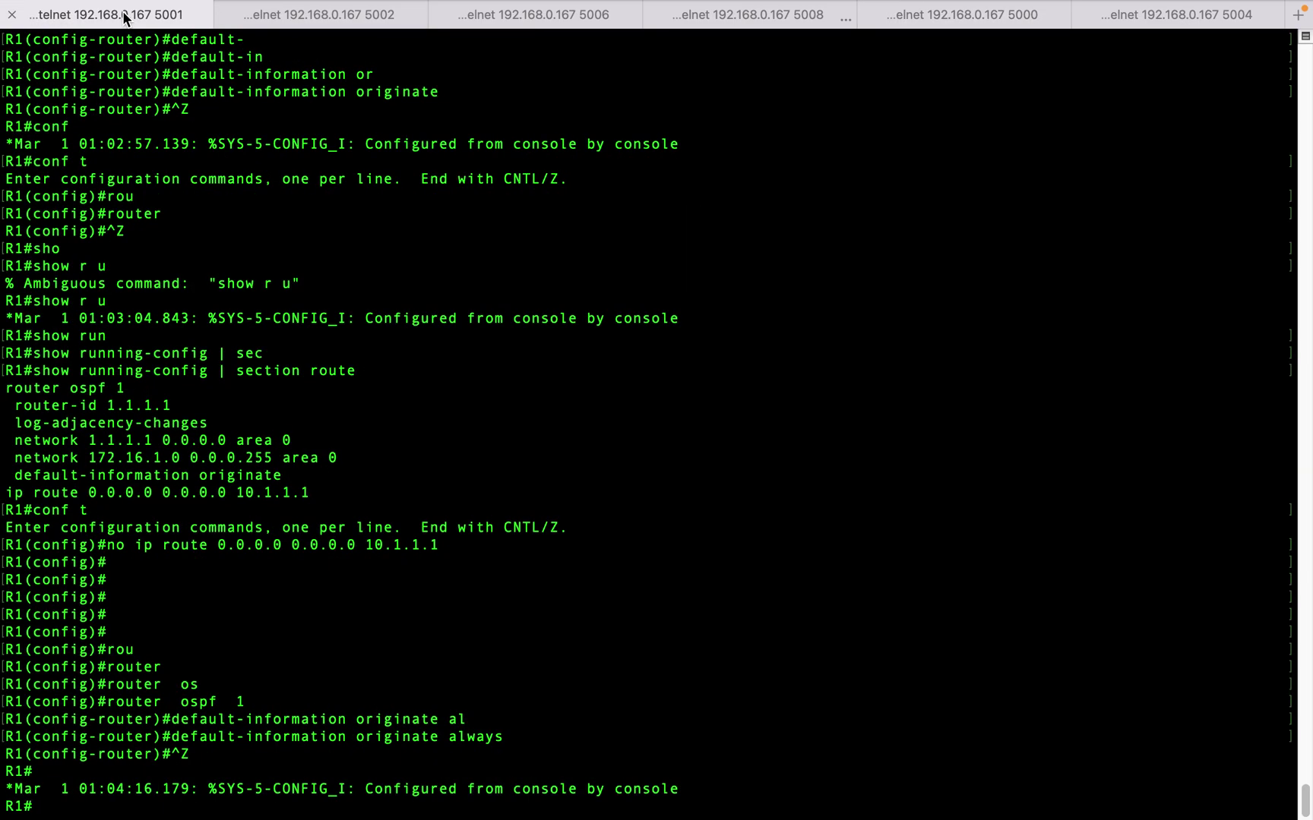
Enter 'conf t' on R1 and recall the 'no ip route 0.0.0.0 0.0.0.0 10.1.1.1' command
type("conf t")
key("Return")
key("Up")
key("Up")
key("Up")
key("Up")
key("Up")
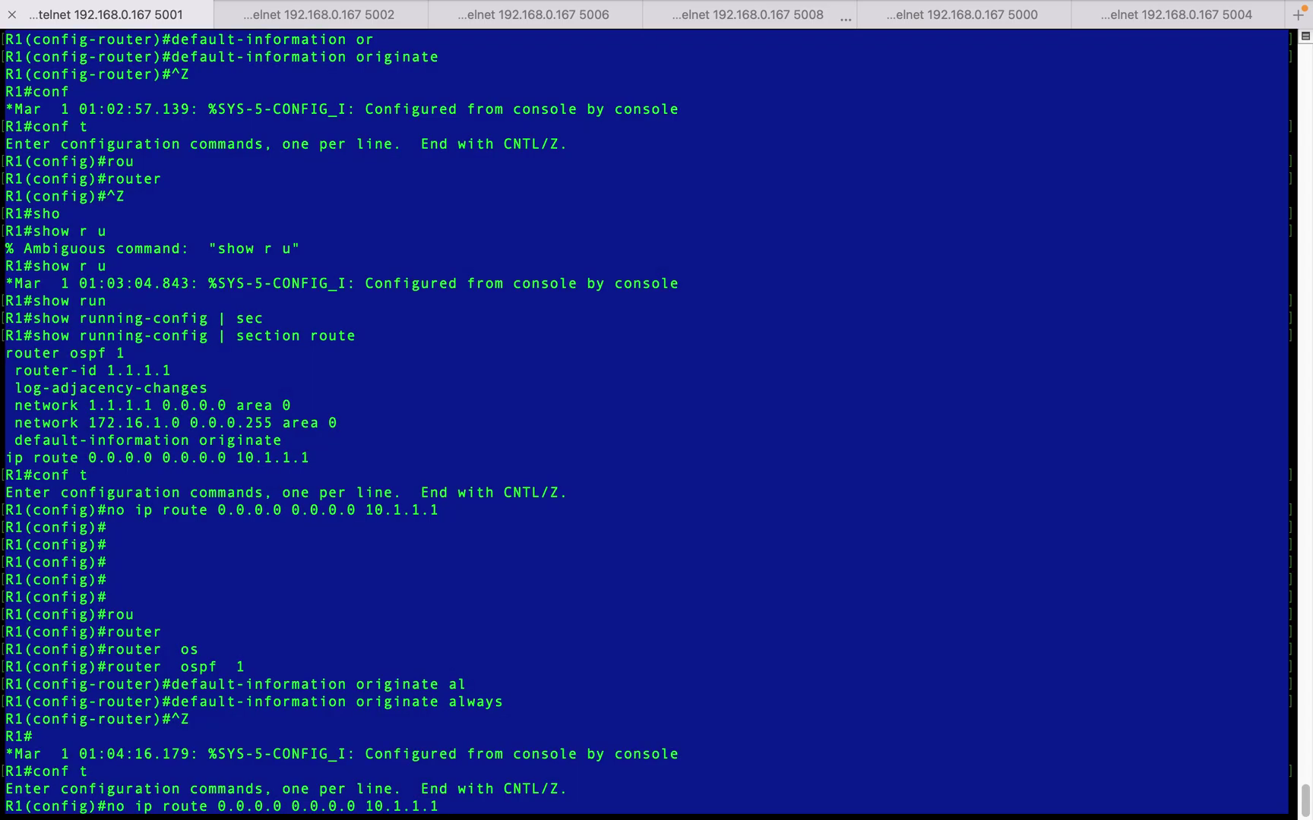
left_click(308, 58)
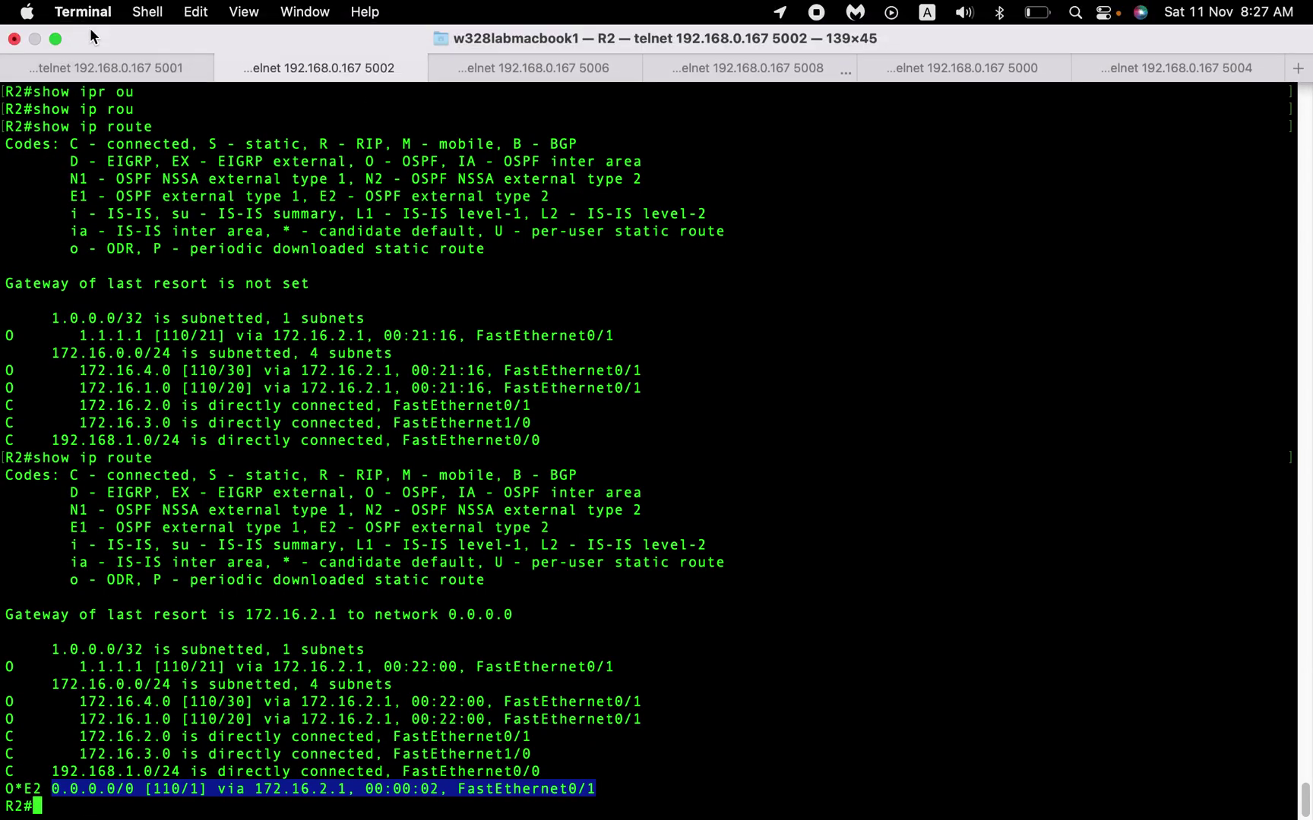
left_click(85, 72)
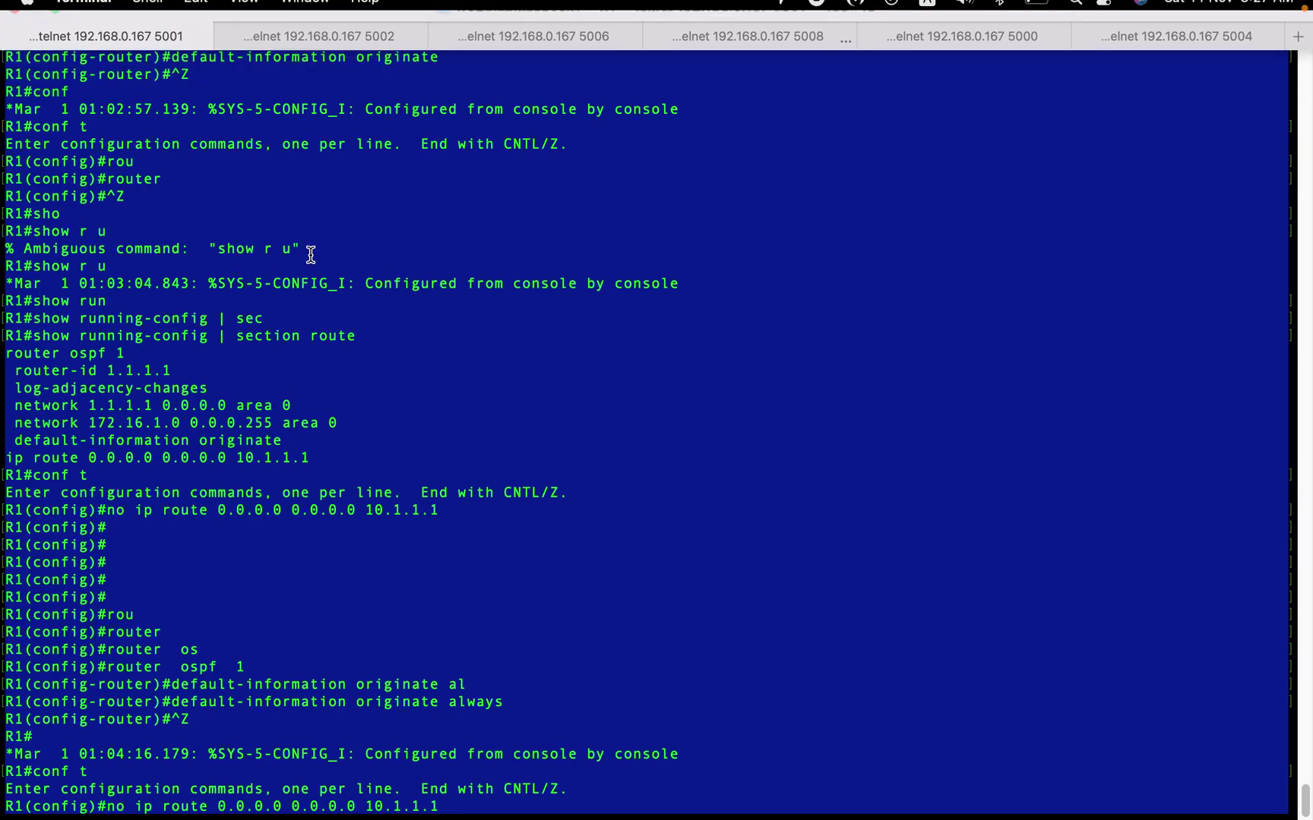
left_click(307, 256)
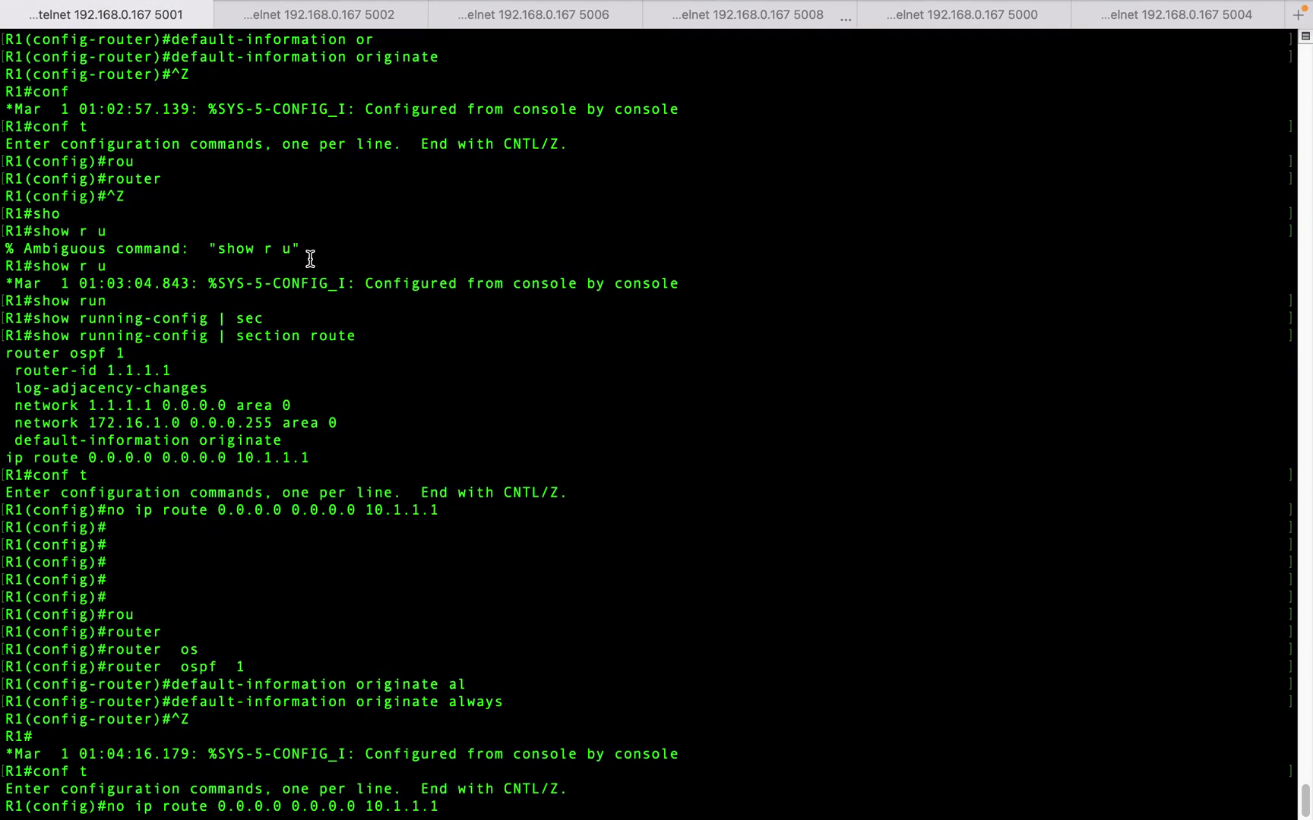
Restore R1's static route 'ip route 0.0.0.0 0.0.0.0 10.1.1.1', then move to R5's console
key("ctrl+a")
key("Right")
key("Right")
key("Right")
key("BackSpace")
key("BackSpace")
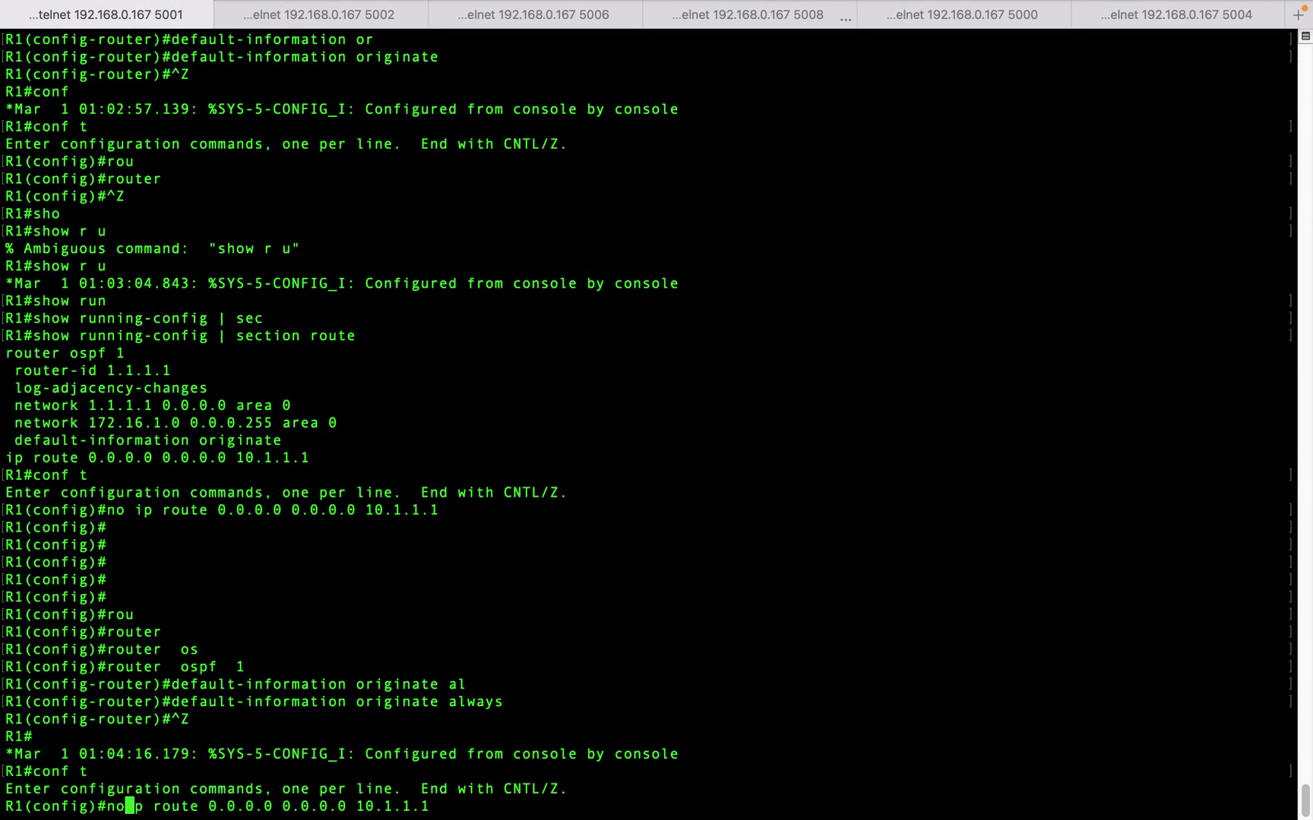
key("BackSpace")
key("Return")
key("Return")
key("Return")
key("Return")
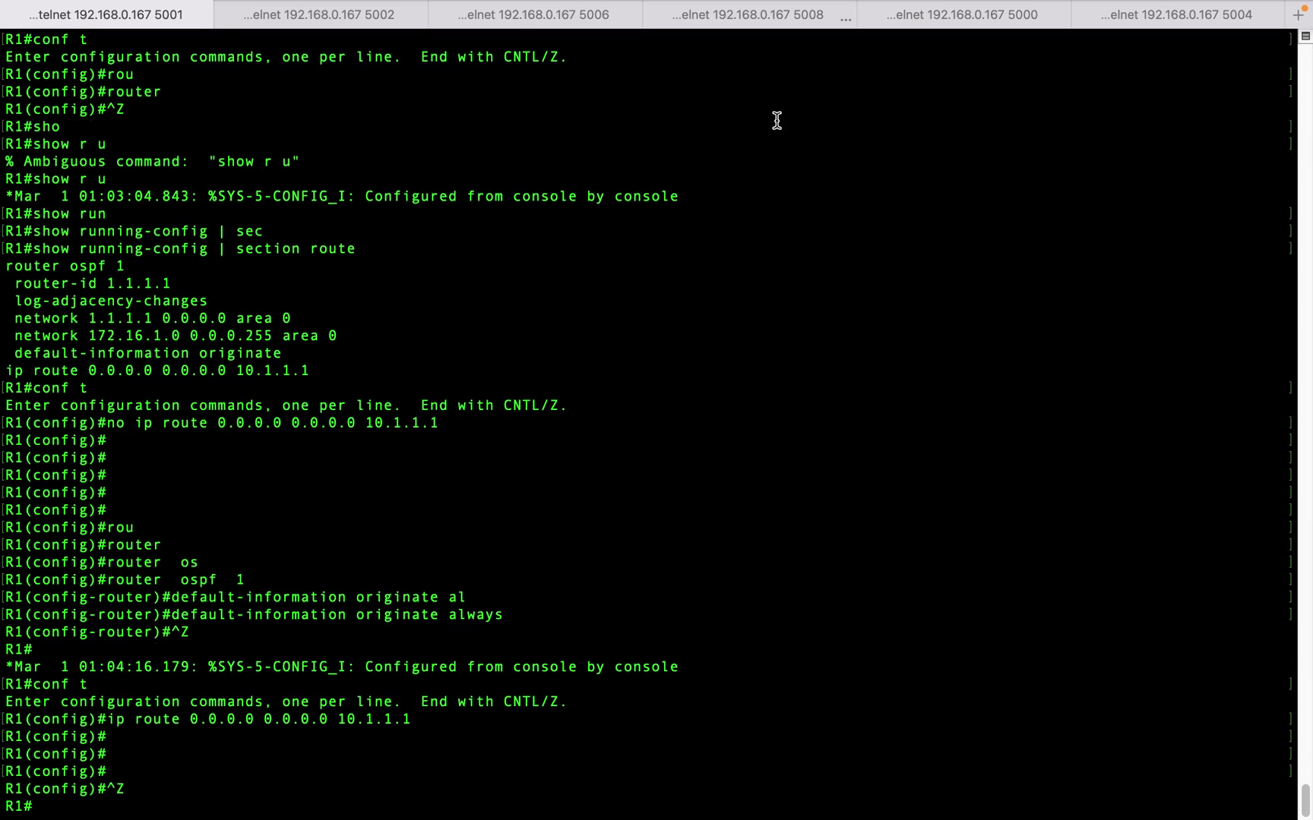
left_click(954, 14)
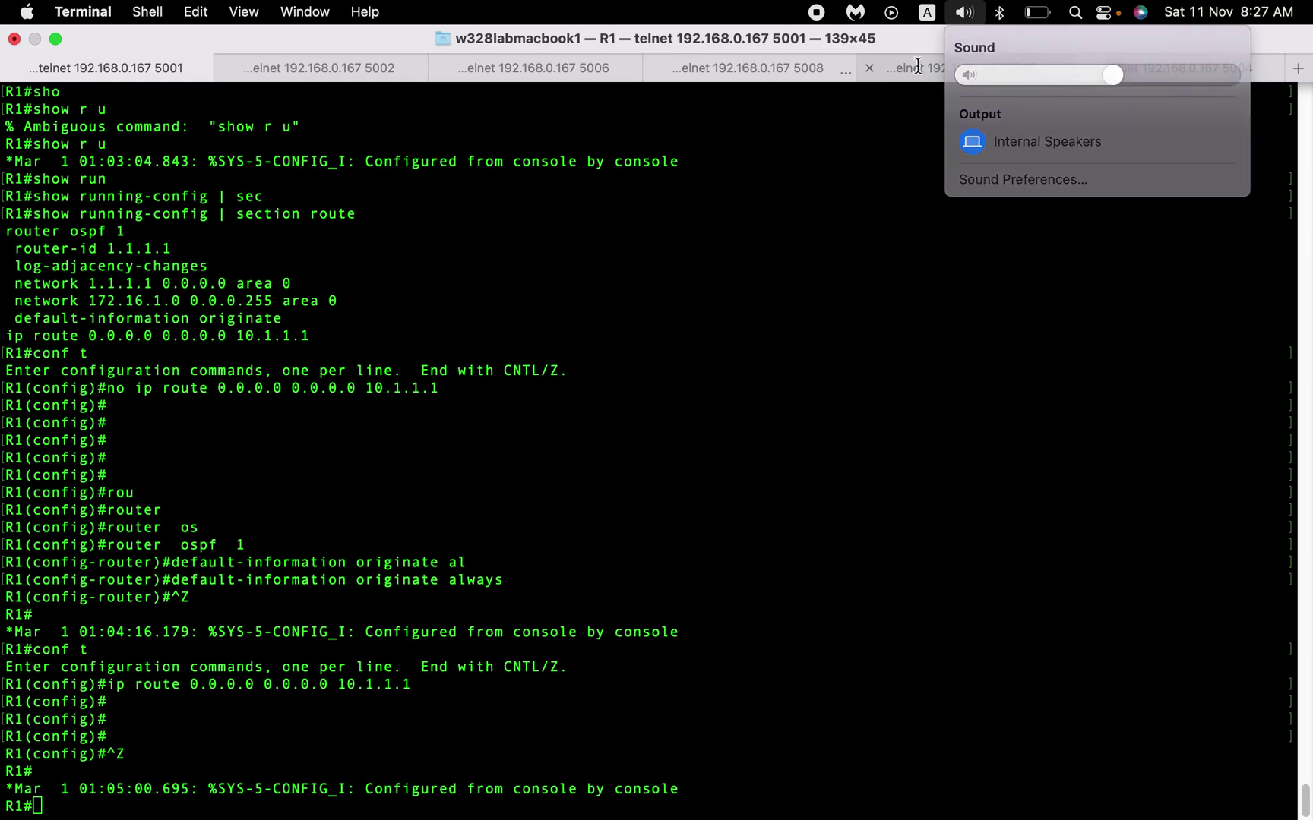
left_click(917, 66)
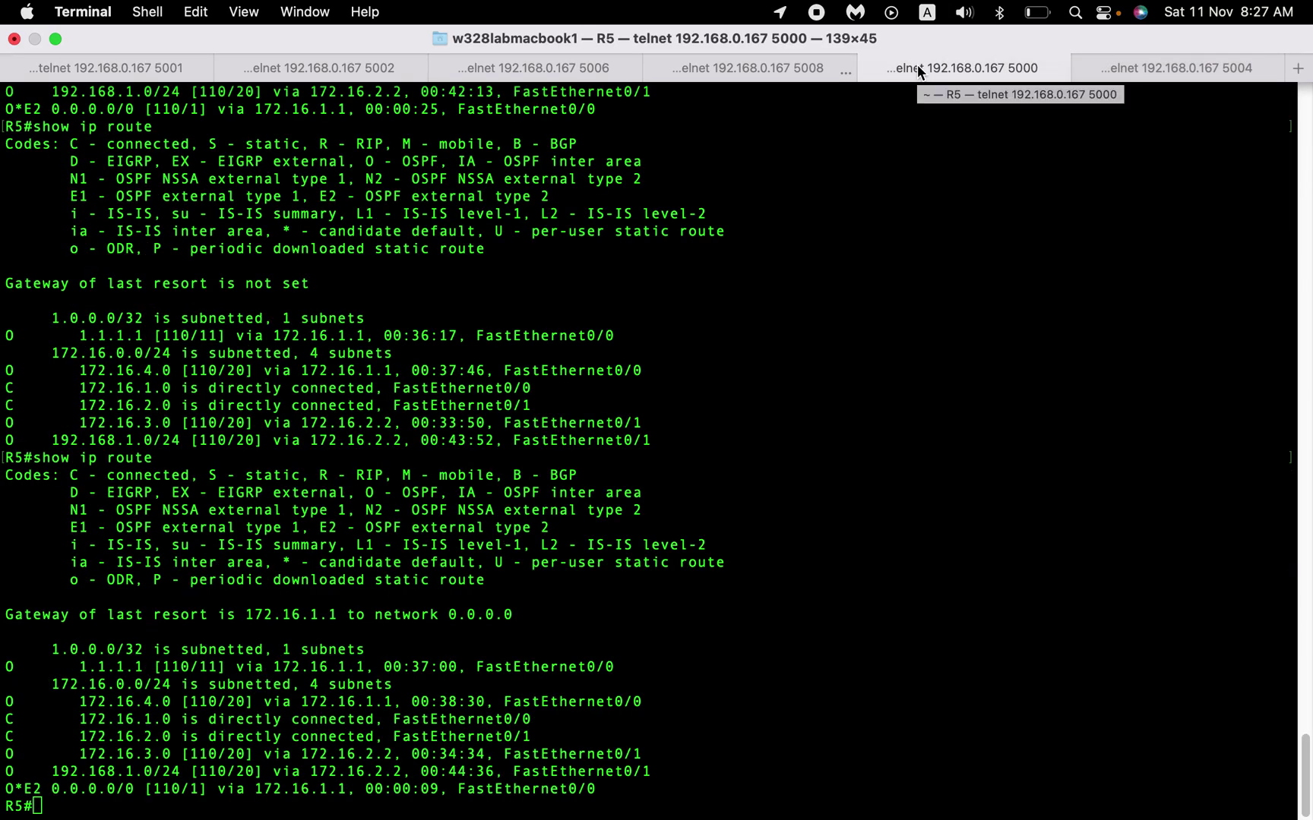
Rerun 'show ip route' on R5 and highlight the O*E2 0.0.0.0/0 route via 172.16.1.1
key("Up")
key("Return")
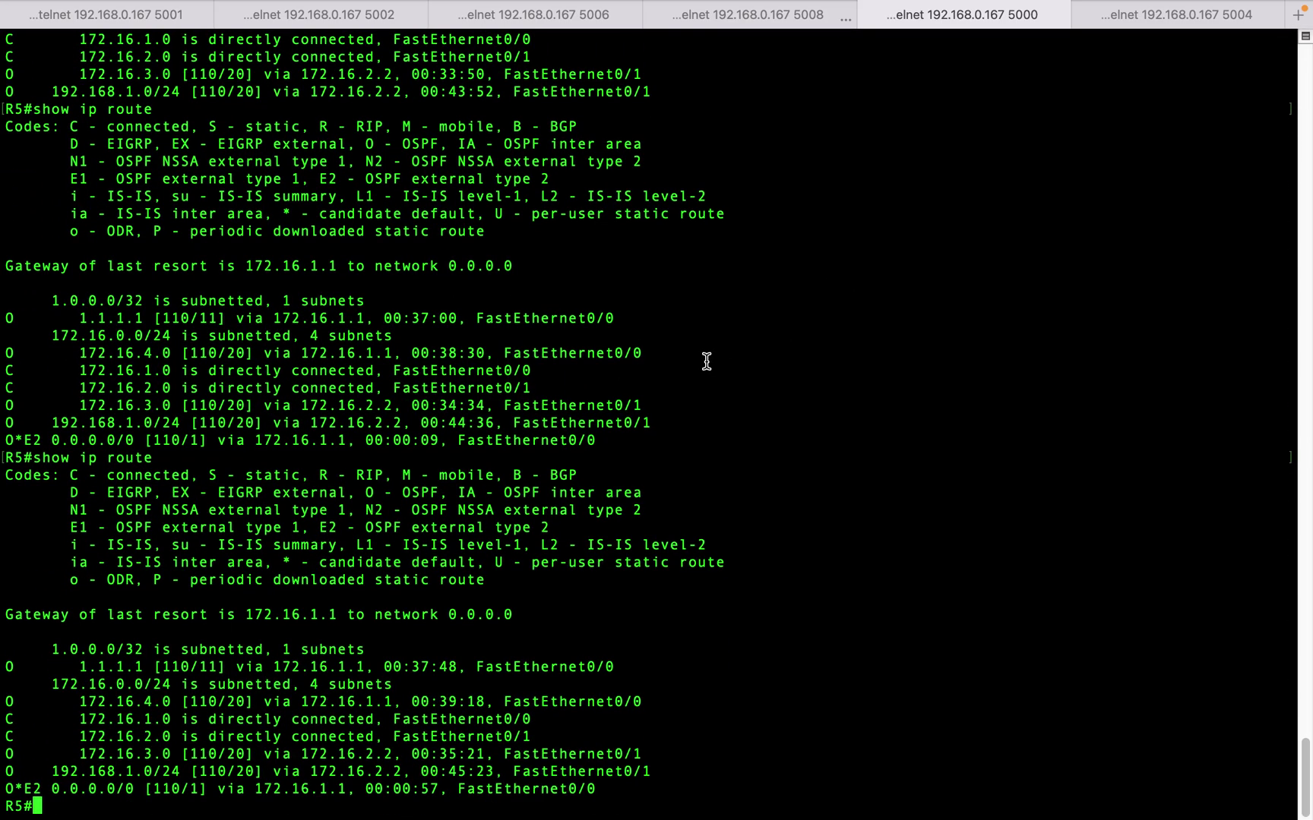
left_click_drag(600, 788, 1, 789)
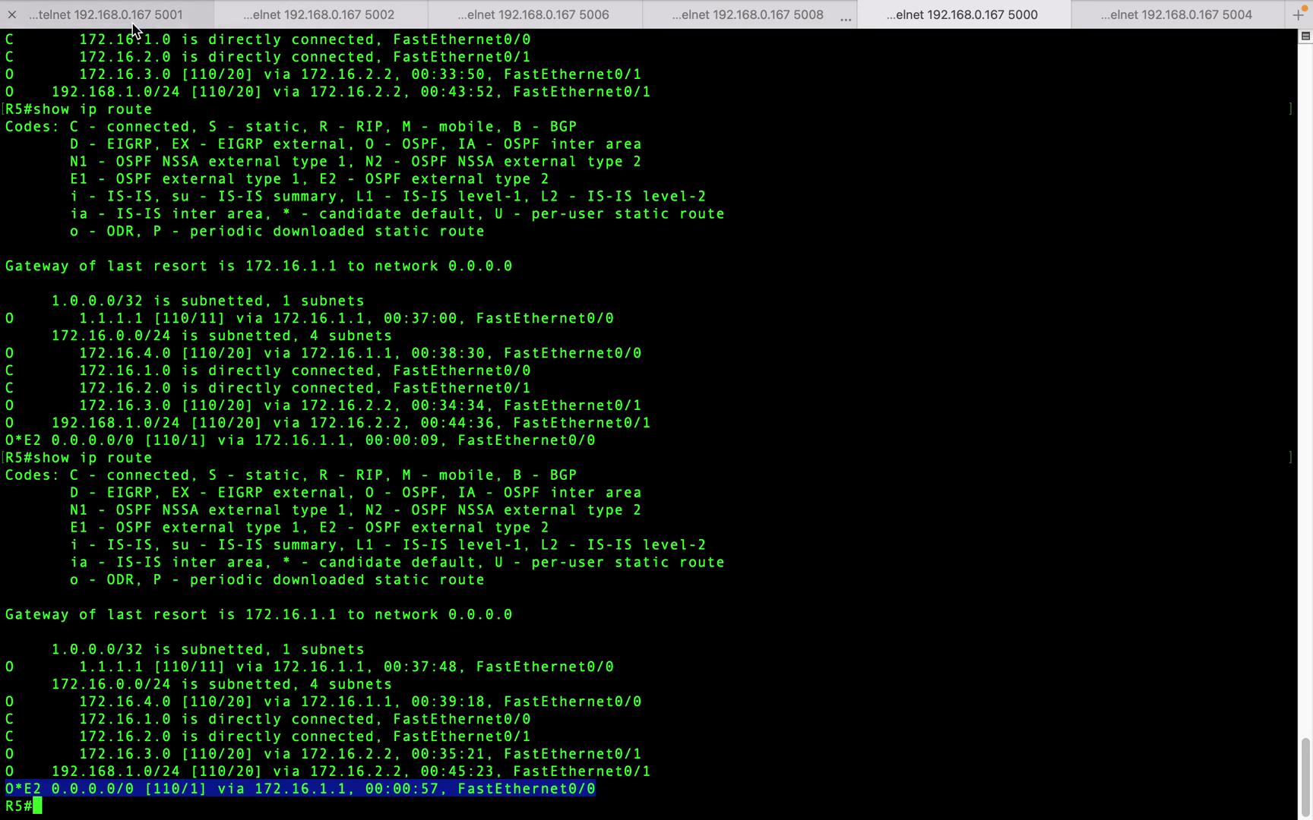
left_click(519, 628)
left_click_drag(598, 789, 34, 789)
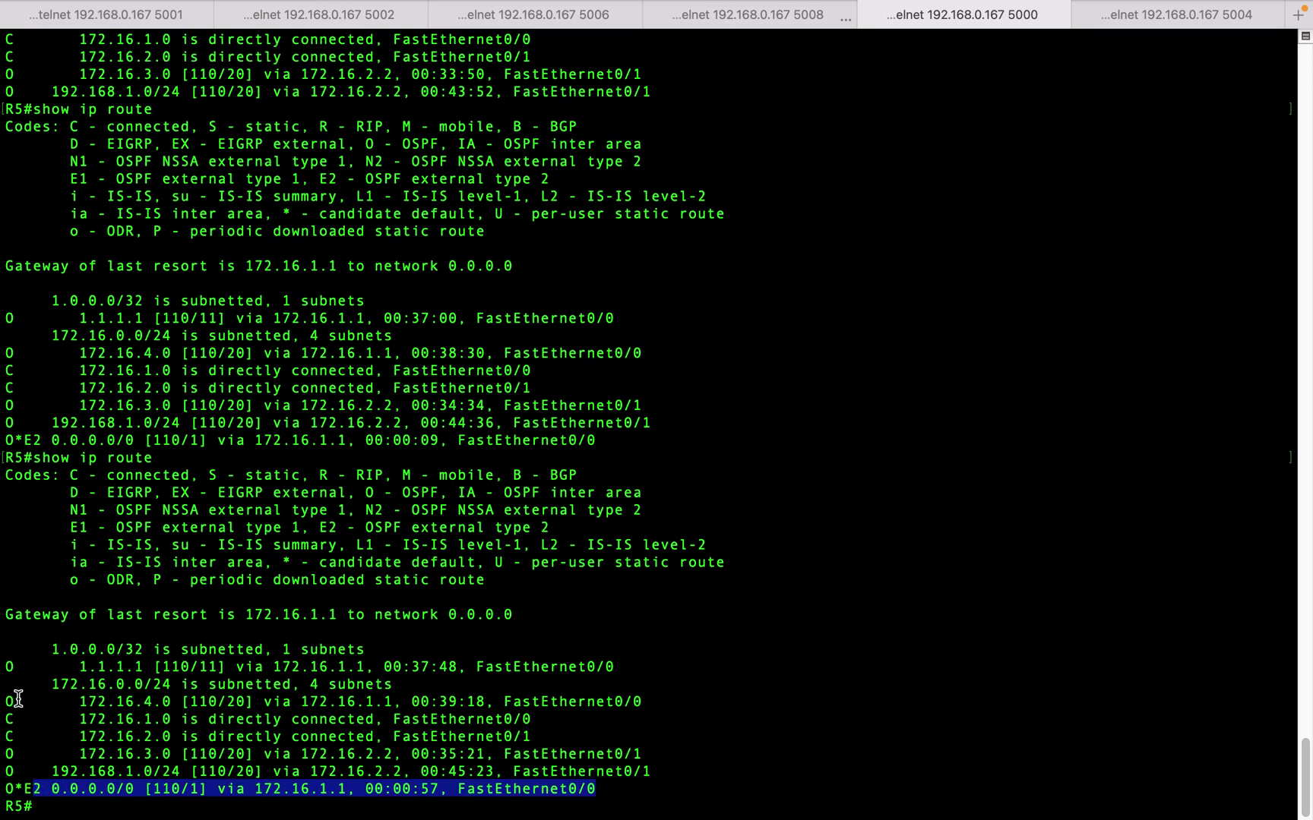